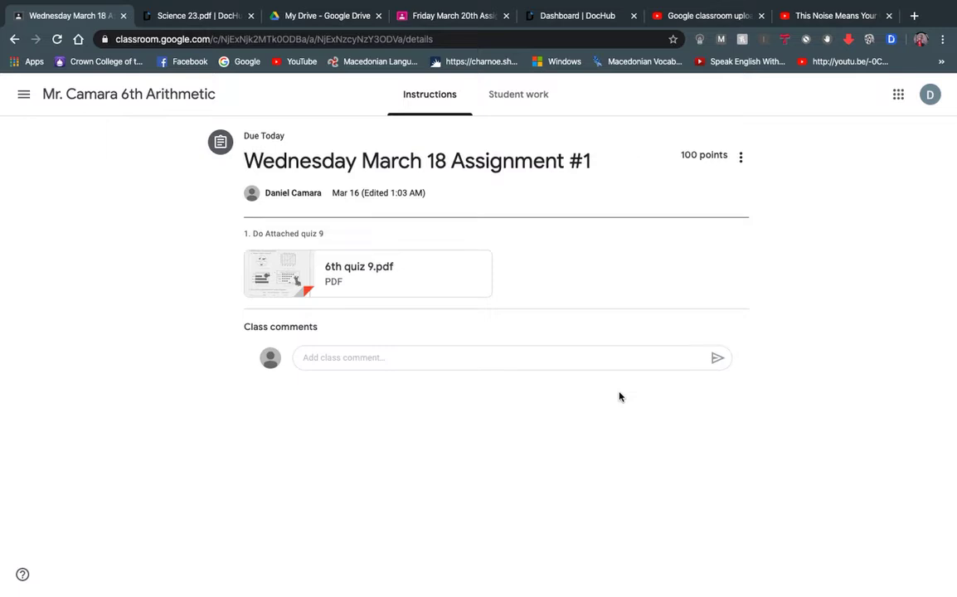
Open Wednesday March 18 Assignment #1 from the class stream for editing and show the student access options of 6th quiz 9.pdf.
{"action": "left_click", "coordinate": [150, 98]}
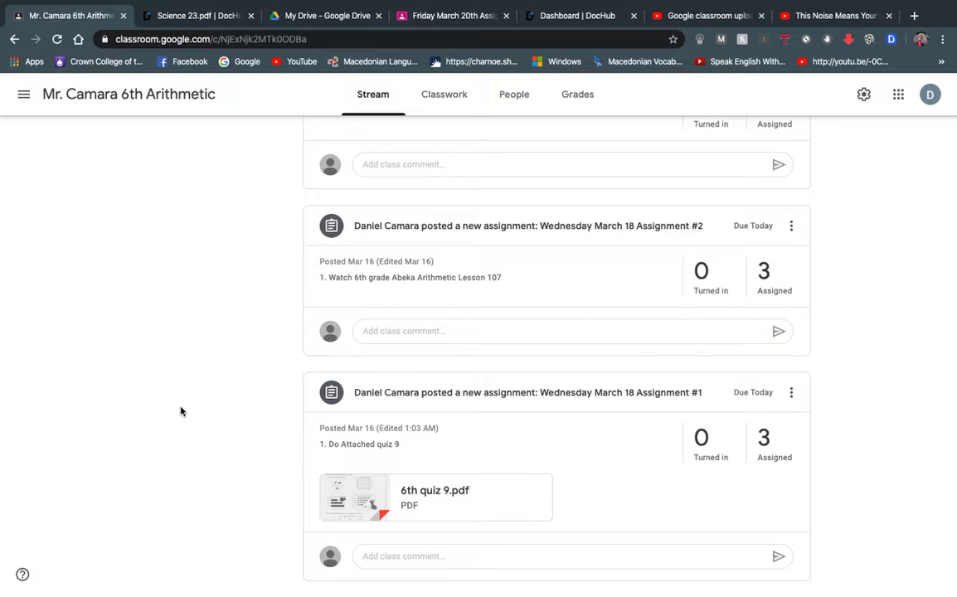
{"action": "left_click", "coordinate": [532, 400]}
{"action": "left_click", "coordinate": [423, 96]}
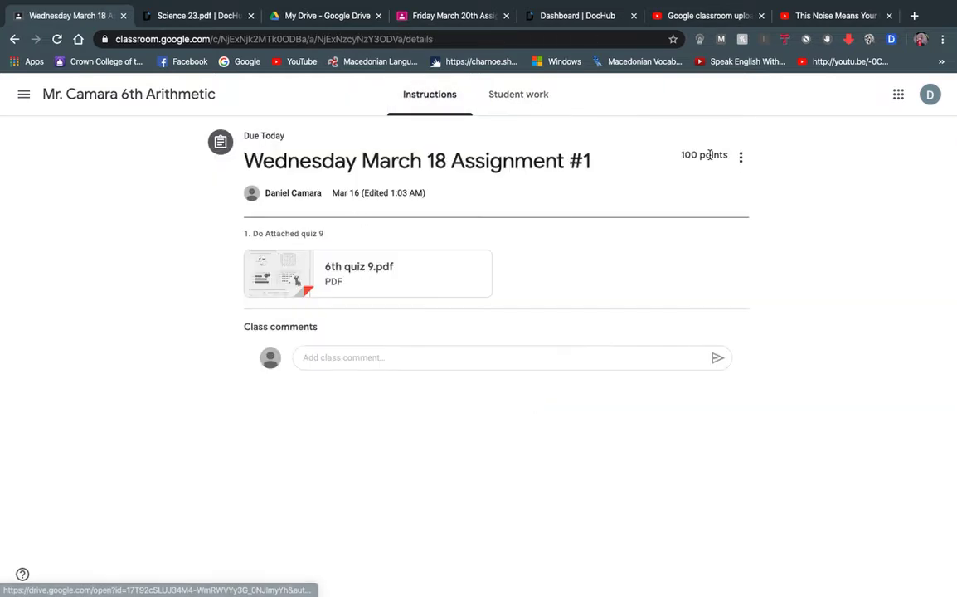
{"action": "left_click", "coordinate": [741, 157]}
{"action": "left_click", "coordinate": [715, 184]}
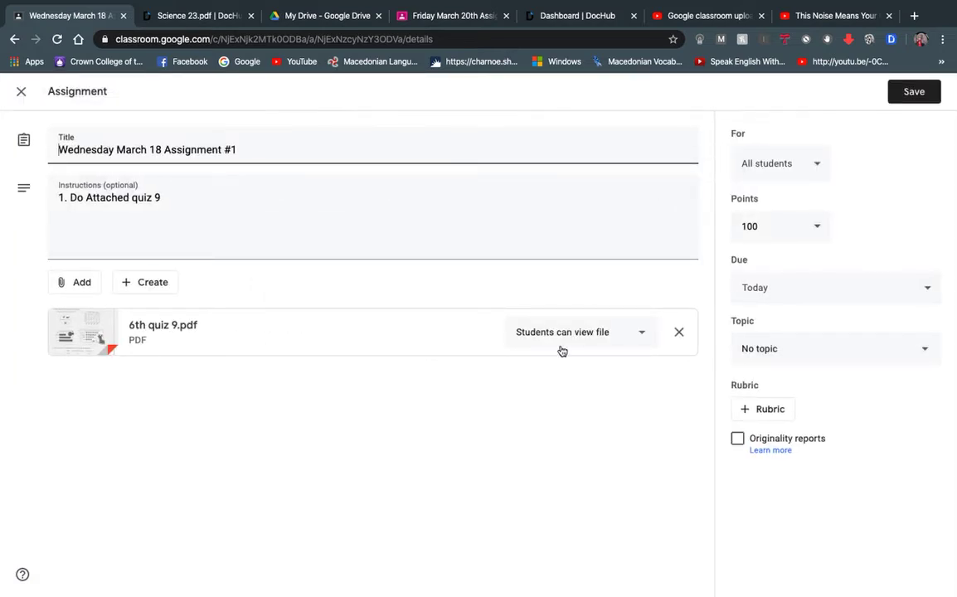
{"action": "left_click", "coordinate": [630, 334]}
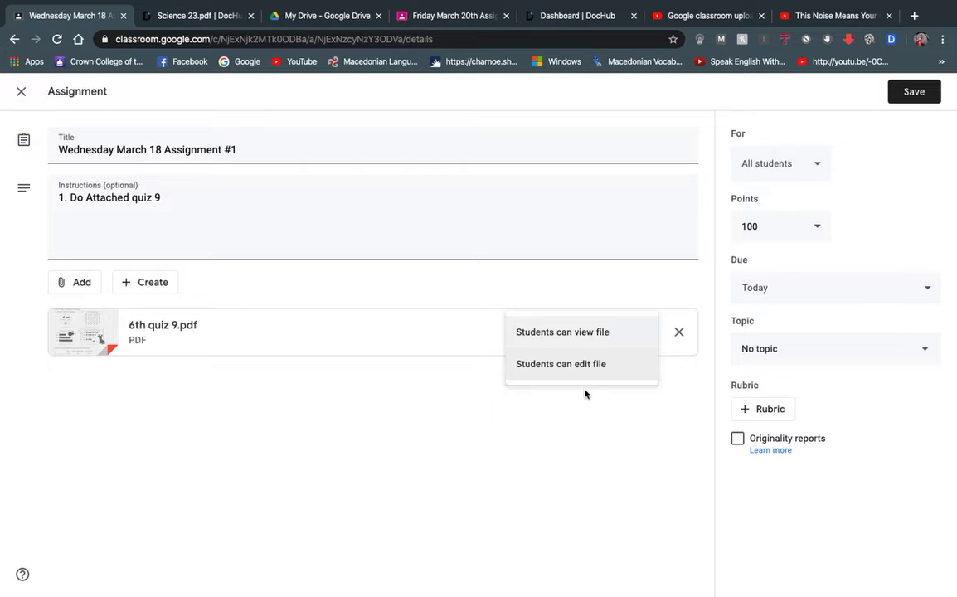
Remove 6th quiz 9.pdf from the assignment and attach it again from the recent Google Drive files.
{"action": "left_click", "coordinate": [679, 333]}
{"action": "left_click", "coordinate": [90, 292]}
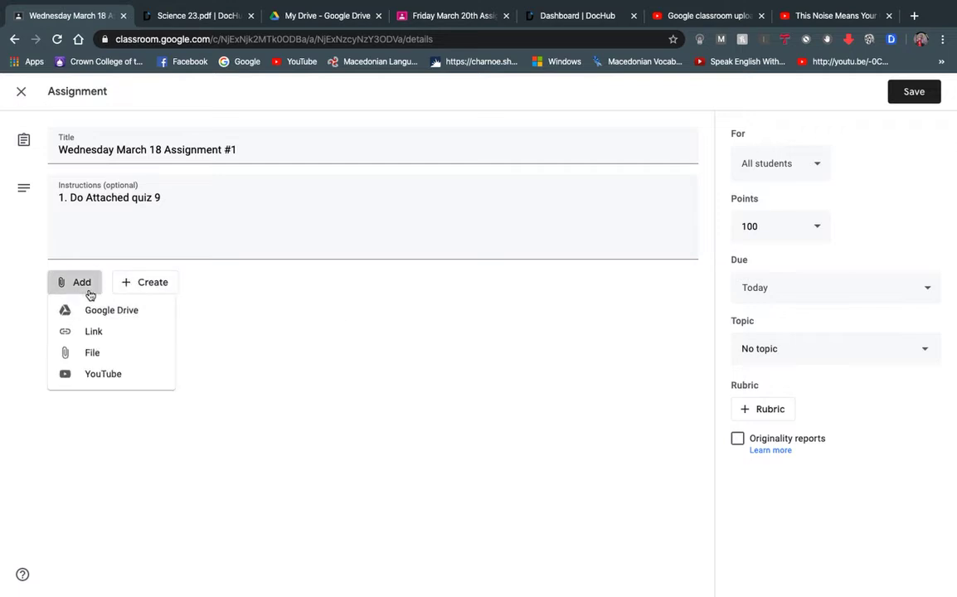
{"action": "left_click", "coordinate": [107, 312]}
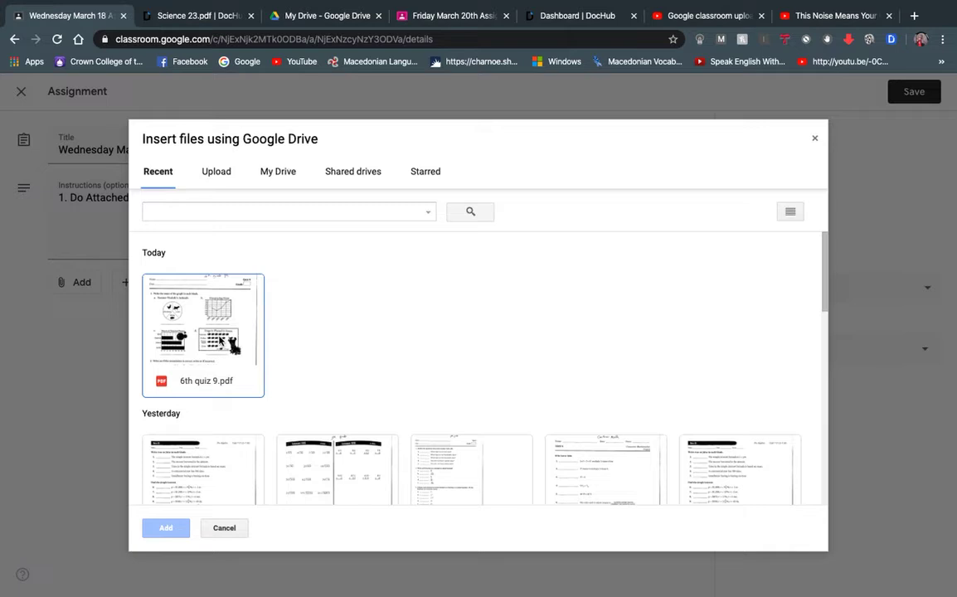
{"action": "left_click", "coordinate": [221, 341]}
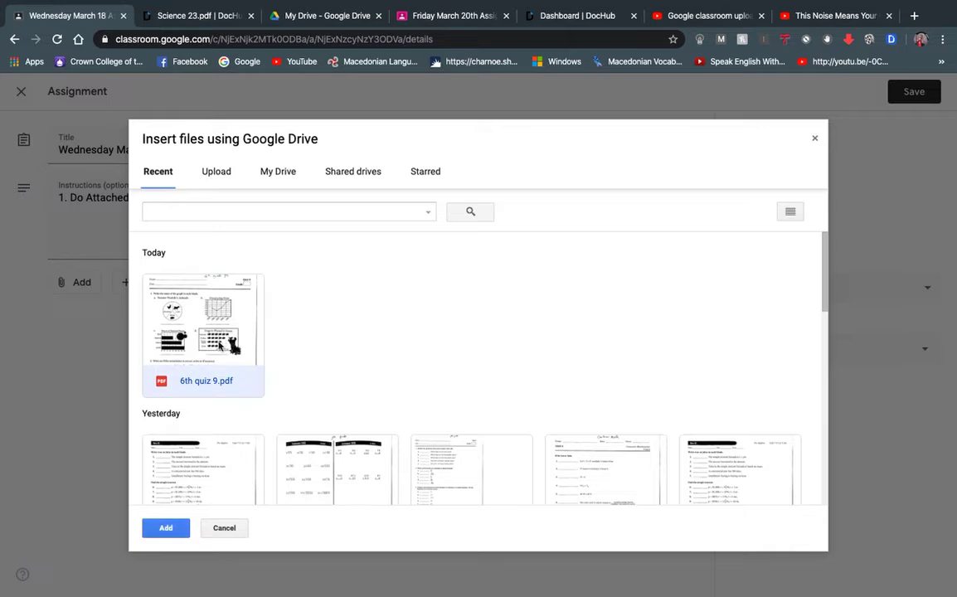
{"action": "left_click", "coordinate": [183, 528]}
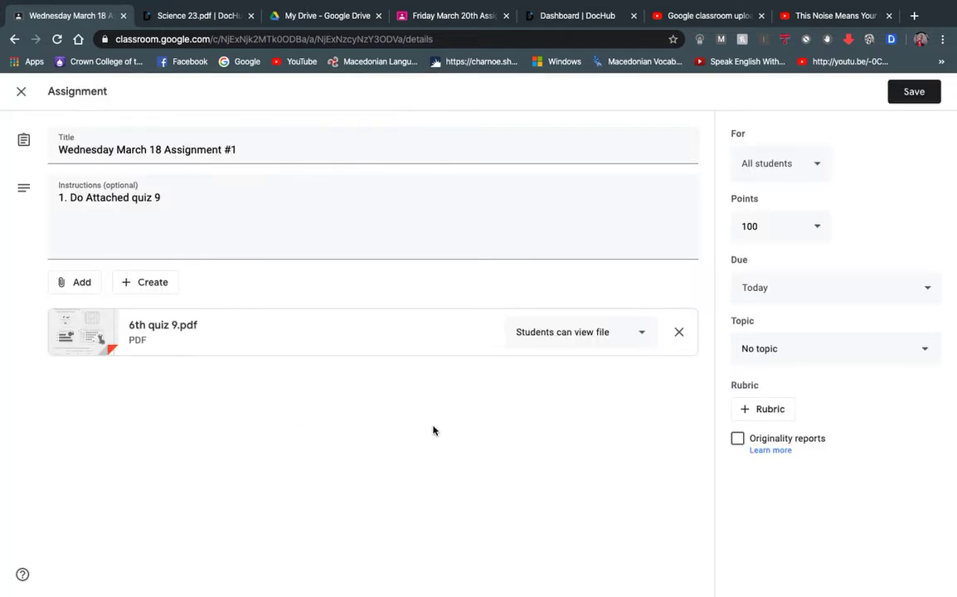
Check the student access options of the re-attached 6th quiz 9.pdf and save the assignment.
{"action": "left_click", "coordinate": [639, 336]}
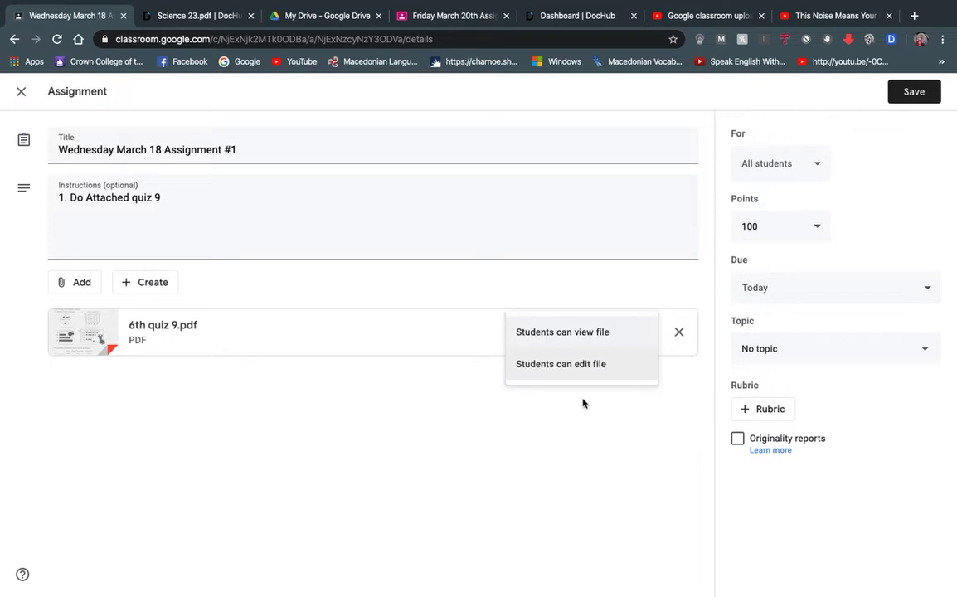
{"action": "left_click", "coordinate": [583, 404]}
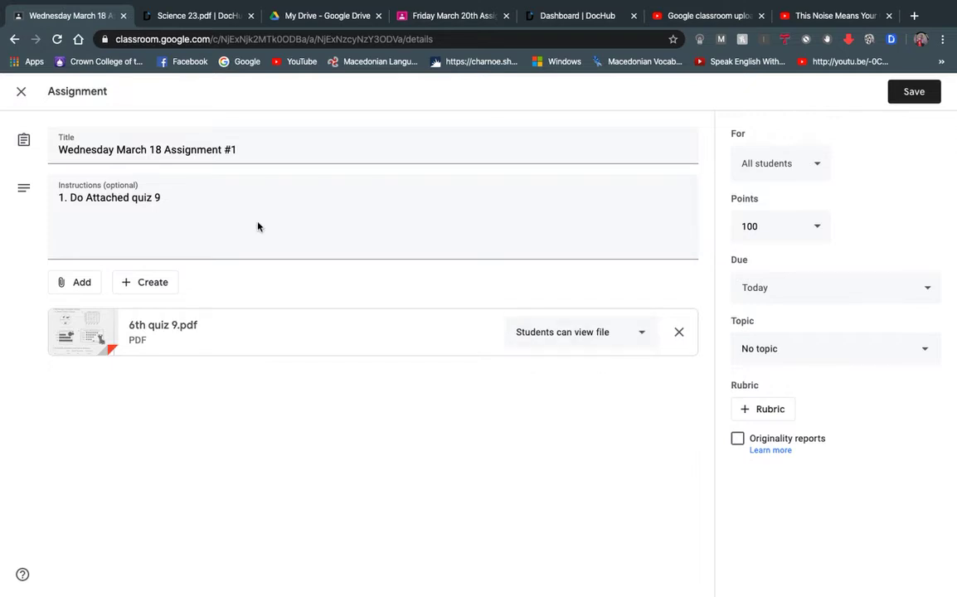
{"action": "left_click", "coordinate": [913, 91]}
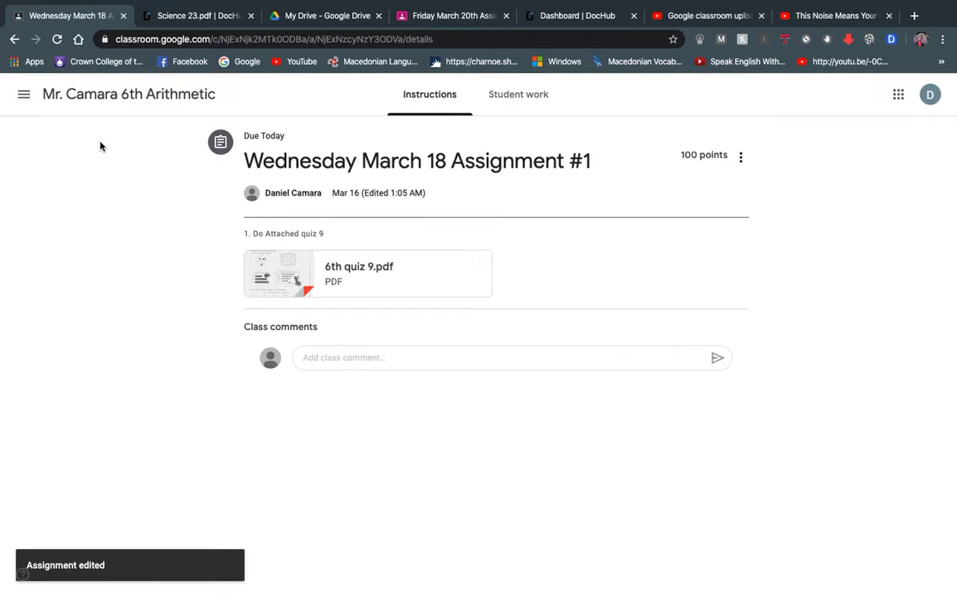
Return to the 6th Arithmetic class page and look through its assignment posts in the stream and the classwork list.
{"action": "left_click", "coordinate": [130, 96]}
{"action": "scroll", "coordinate": [275, 353], "scroll_direction": "up", "scroll_amount": 4}
{"action": "scroll", "coordinate": [275, 352], "scroll_direction": "up", "scroll_amount": 8}
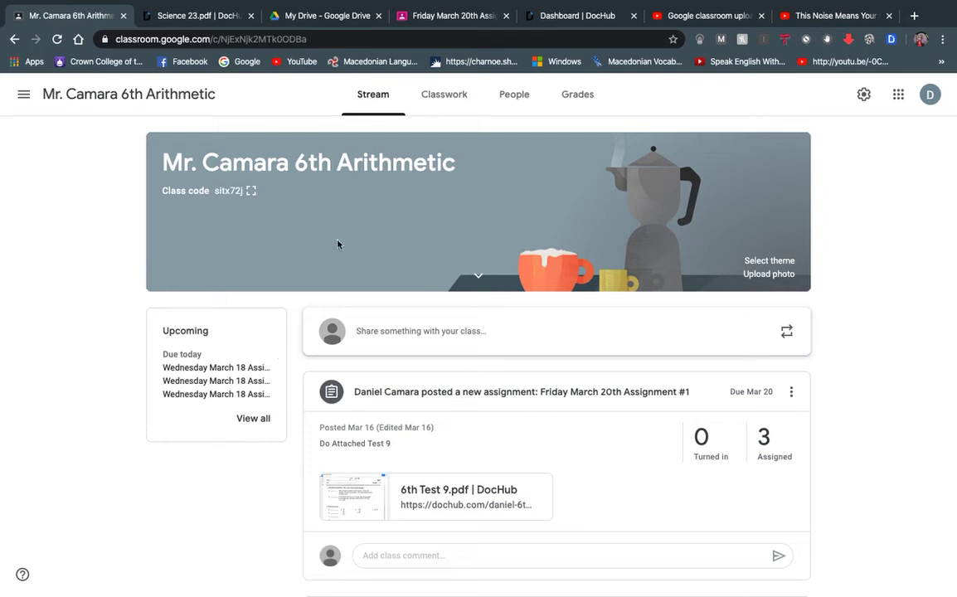
{"action": "left_click", "coordinate": [433, 104]}
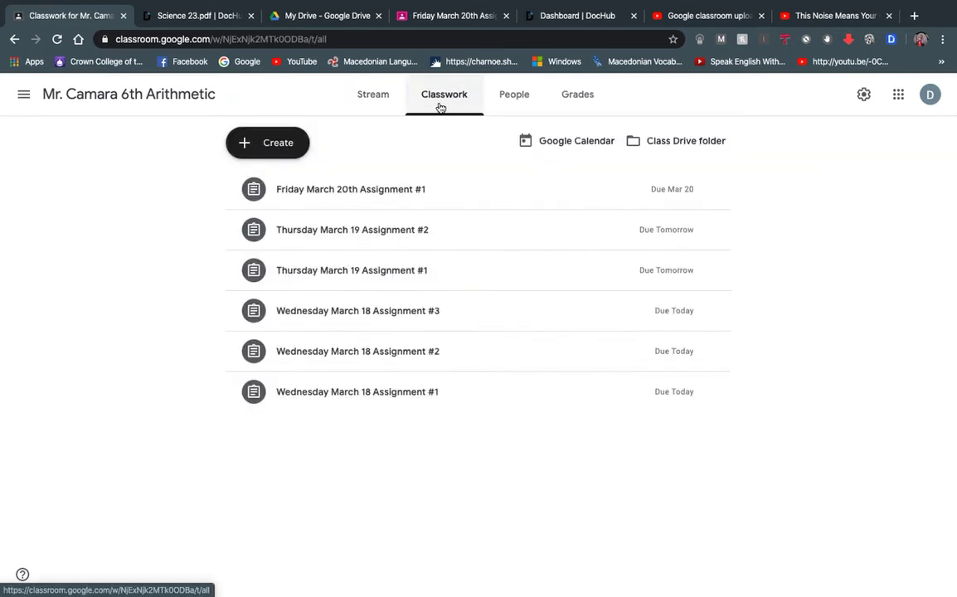
{"action": "left_click", "coordinate": [379, 103]}
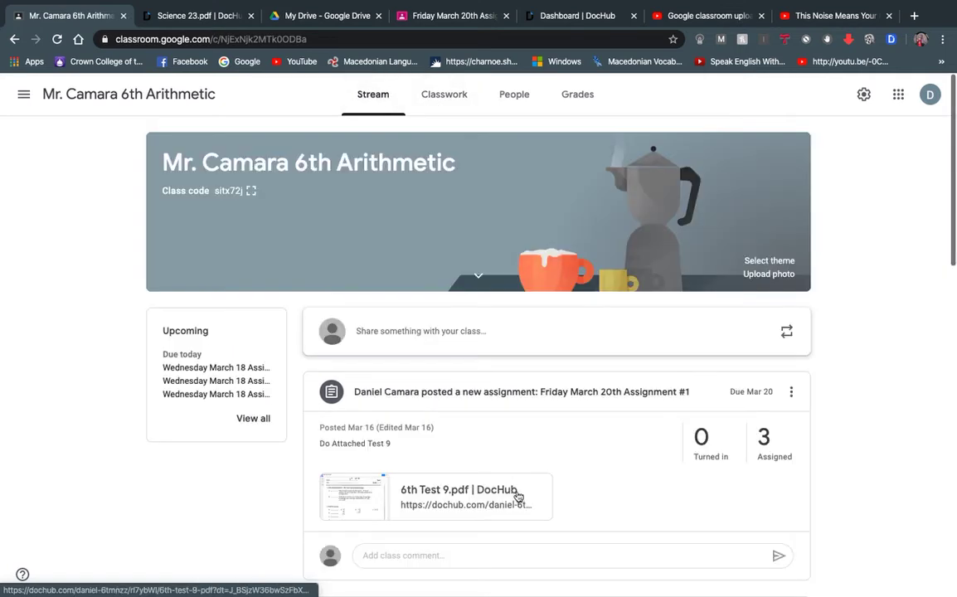
{"action": "scroll", "coordinate": [516, 497], "scroll_direction": "down", "scroll_amount": 5}
{"action": "scroll", "coordinate": [517, 492], "scroll_direction": "down", "scroll_amount": 6}
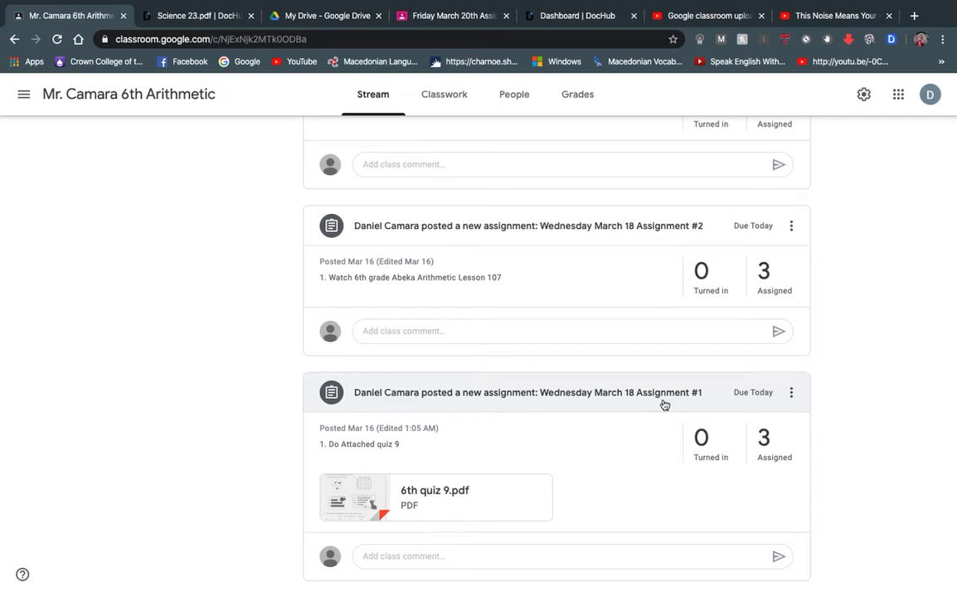
{"action": "scroll", "coordinate": [451, 335], "scroll_direction": "up", "scroll_amount": 4}
{"action": "scroll", "coordinate": [421, 129], "scroll_direction": "up", "scroll_amount": 10}
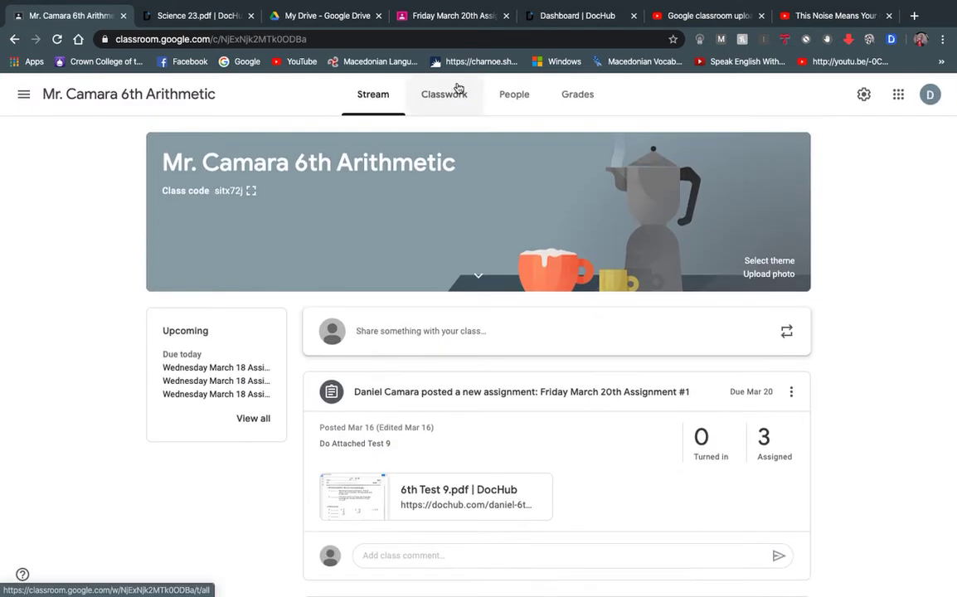
Expand Wednesday March 18 Assignment #1 in the classwork list to view its instructions and attachment.
{"action": "left_click", "coordinate": [455, 94]}
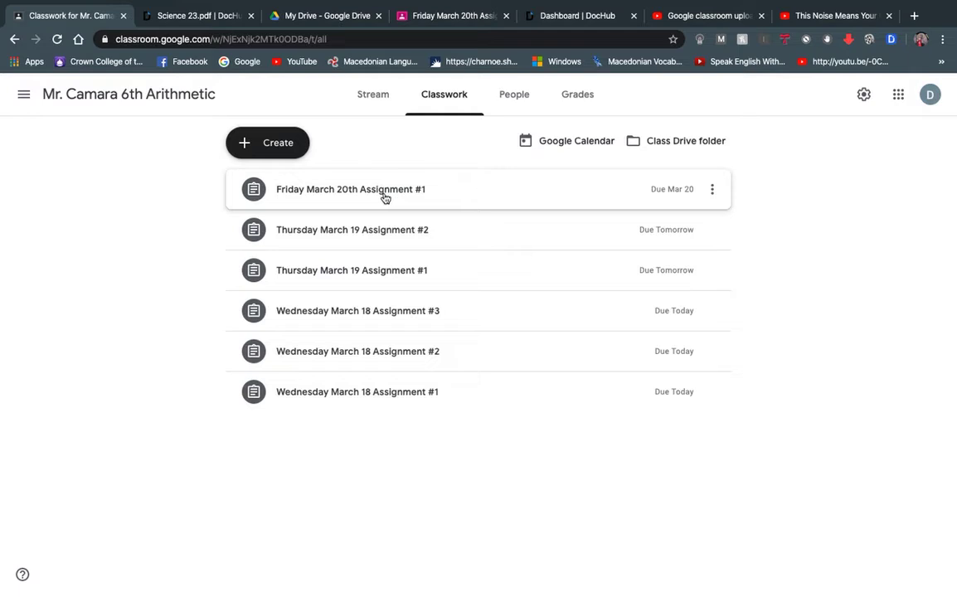
{"action": "left_click", "coordinate": [366, 402]}
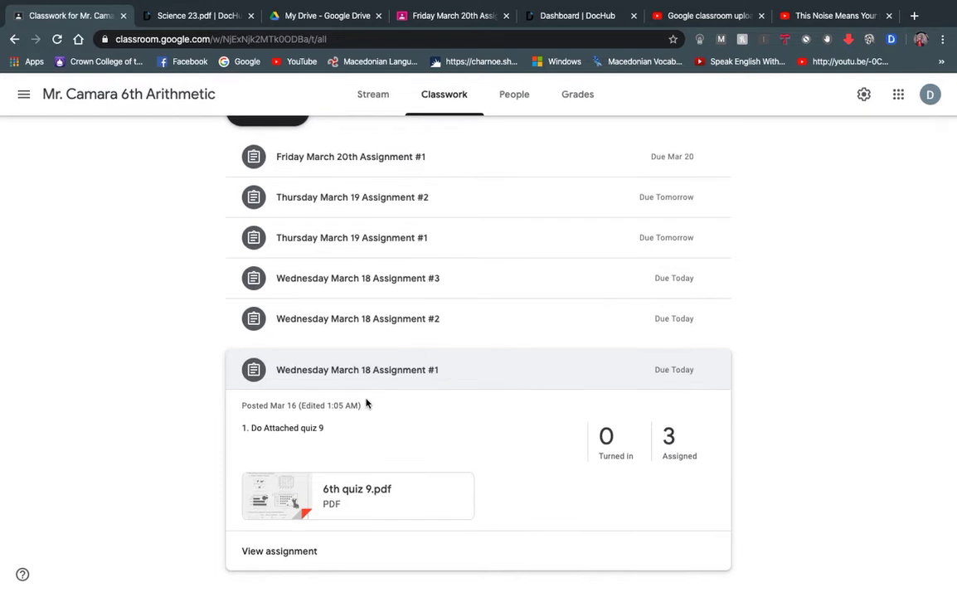
{"action": "scroll", "coordinate": [365, 398], "scroll_direction": "up", "scroll_amount": 1}
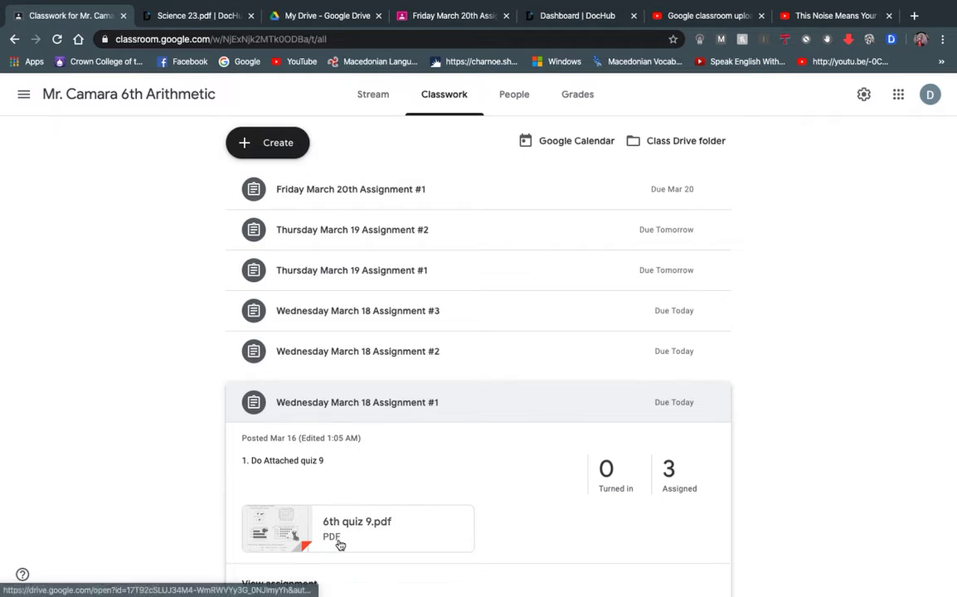
Create a new assignment by reusing the Wednesday March 18 Assignment #1 post from the 6th Arithmetic class.
{"action": "left_click", "coordinate": [296, 155]}
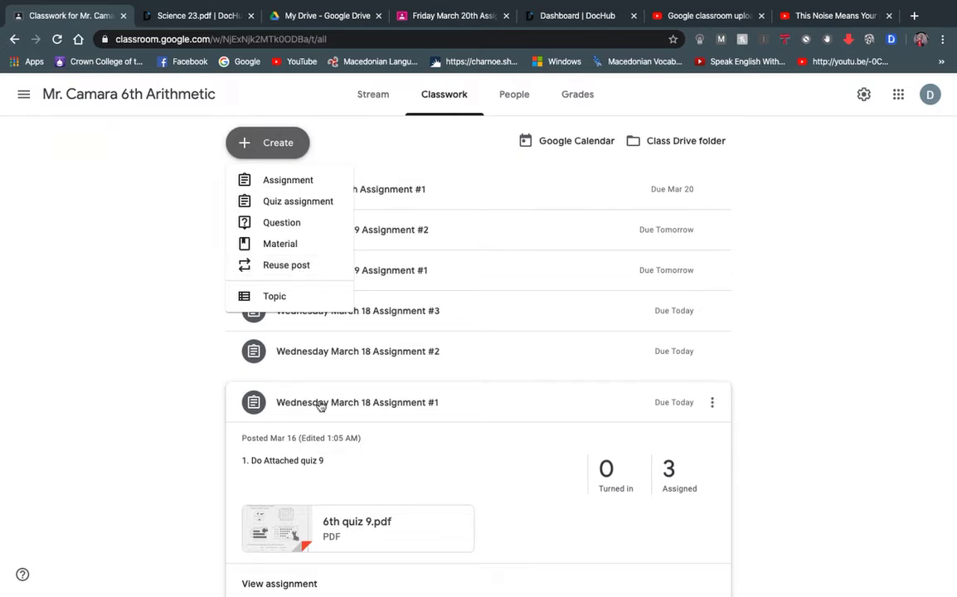
{"action": "left_click", "coordinate": [316, 270]}
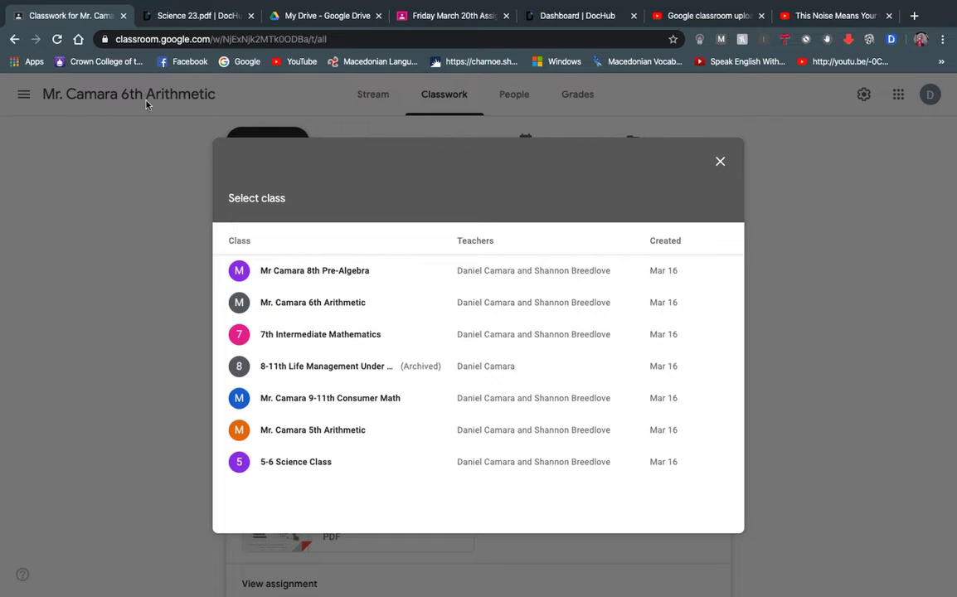
{"action": "left_click", "coordinate": [271, 314]}
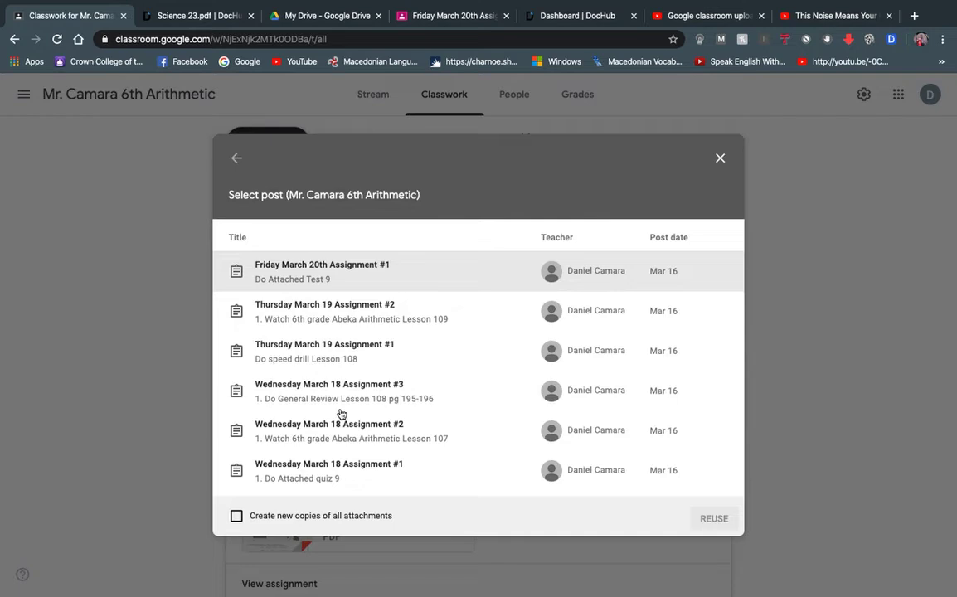
{"action": "left_click", "coordinate": [316, 472]}
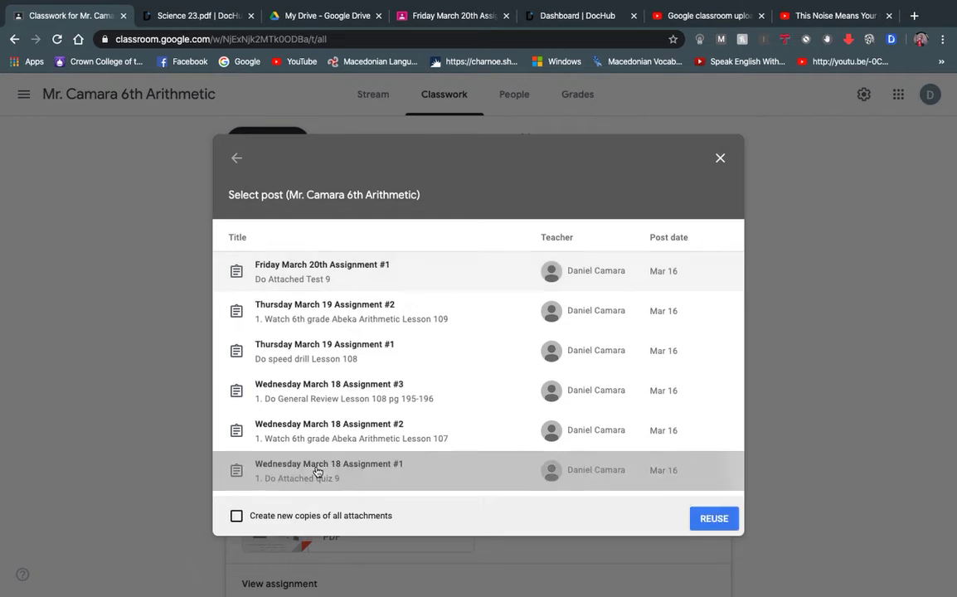
{"action": "left_click", "coordinate": [715, 519]}
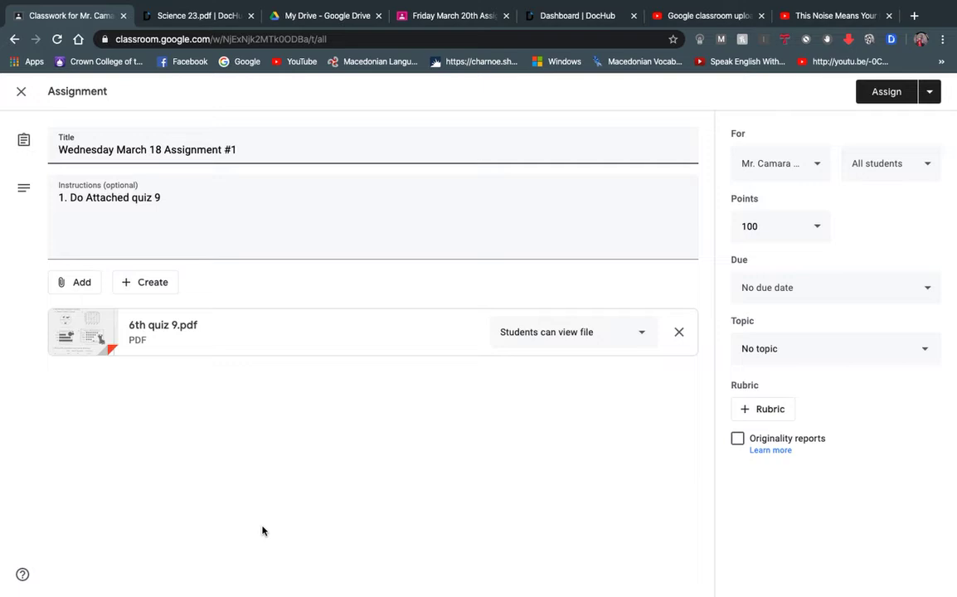
Set student access for 6th quiz 9.pdf to "Make a copy for each student".
{"action": "left_click", "coordinate": [645, 334]}
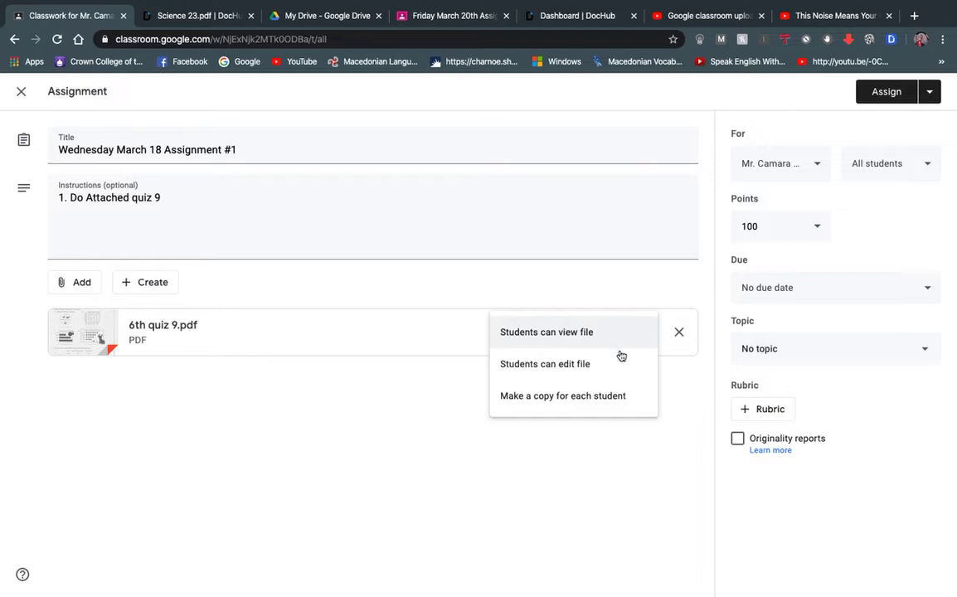
{"action": "left_click", "coordinate": [550, 398]}
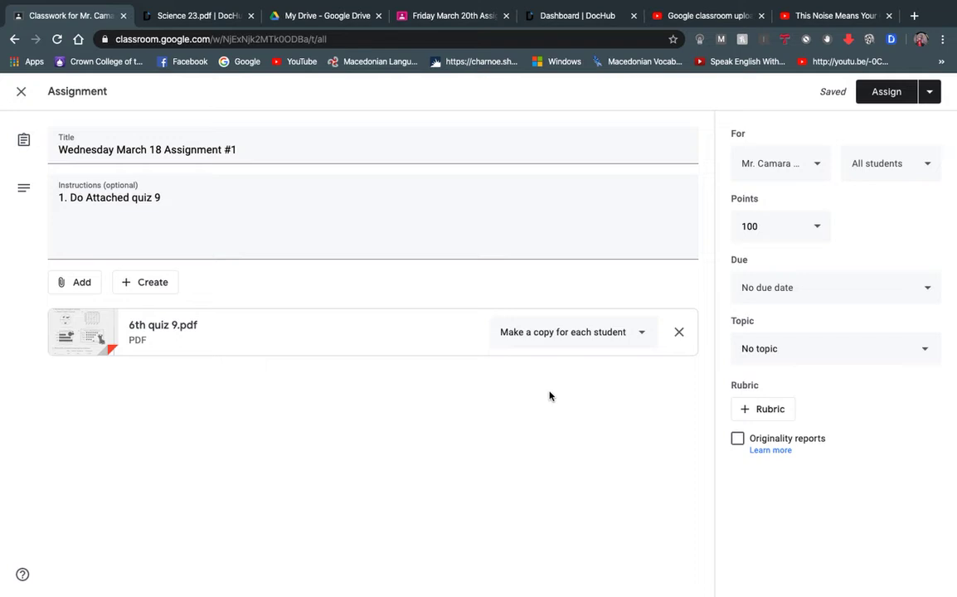
{"action": "left_click", "coordinate": [640, 335]}
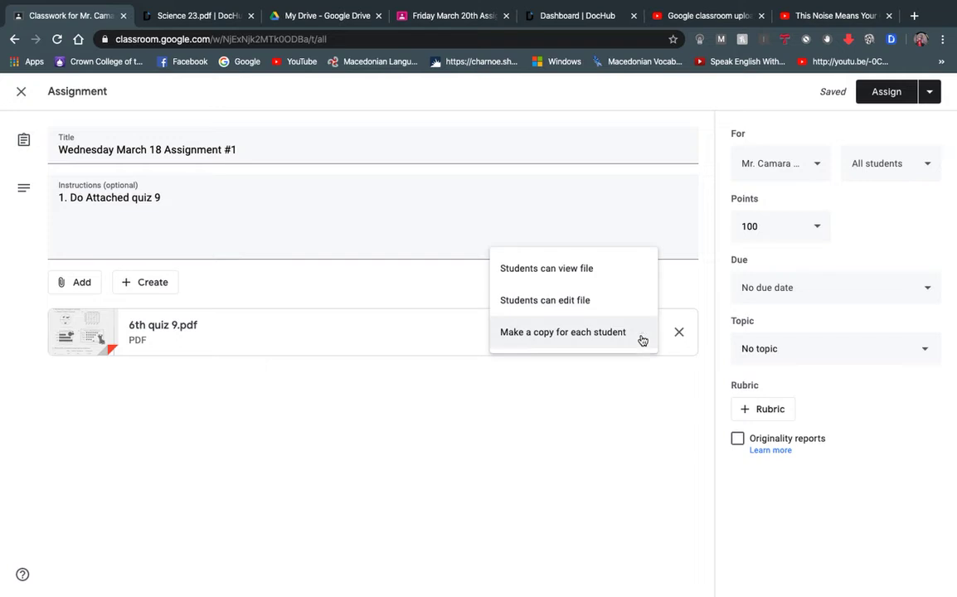
{"action": "left_click", "coordinate": [619, 334]}
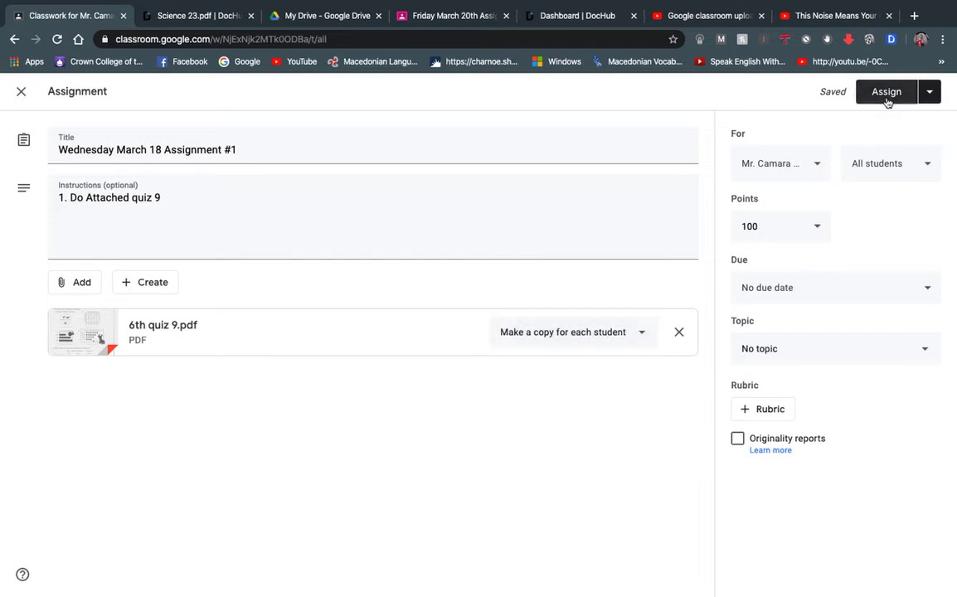
Set the assignment's due date to Mar 18, 2020, without a due time.
{"action": "left_click", "coordinate": [924, 294]}
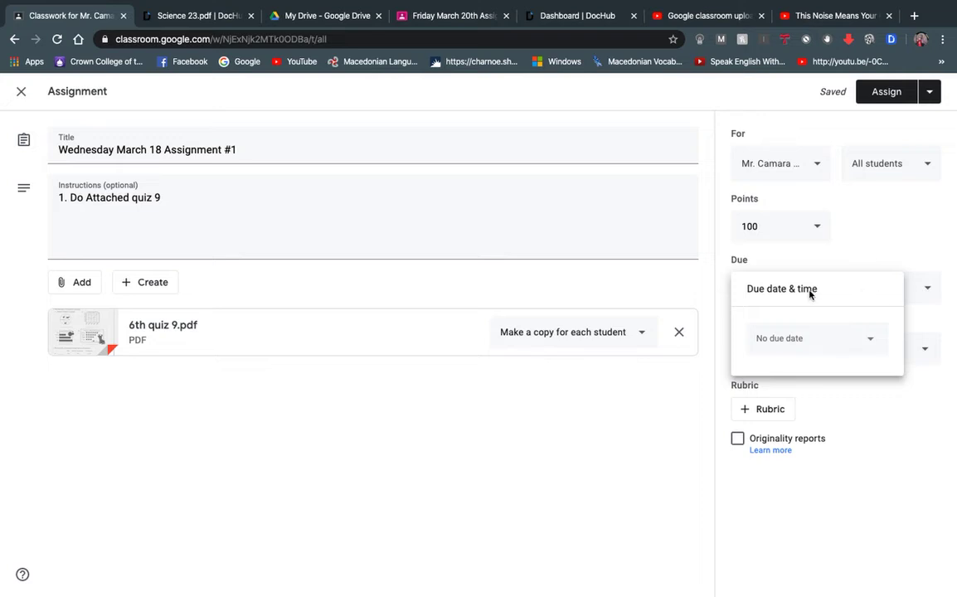
{"action": "left_click", "coordinate": [830, 338]}
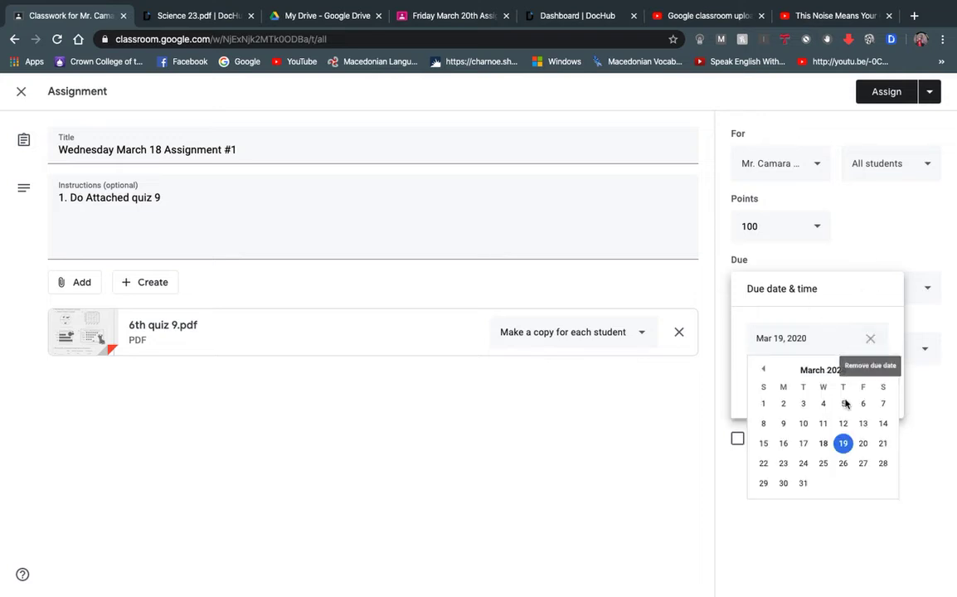
{"action": "left_click", "coordinate": [823, 443]}
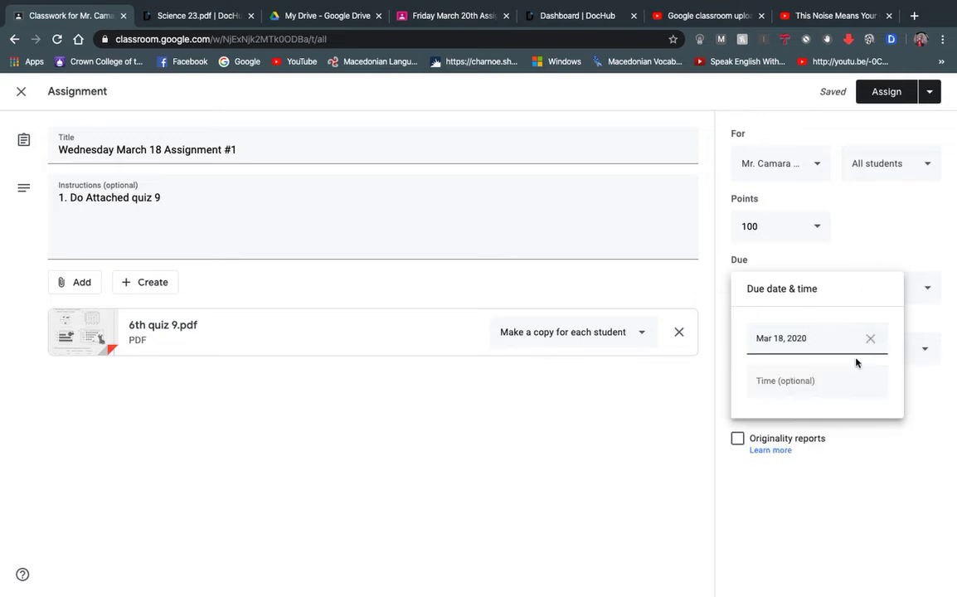
{"action": "left_click", "coordinate": [930, 316]}
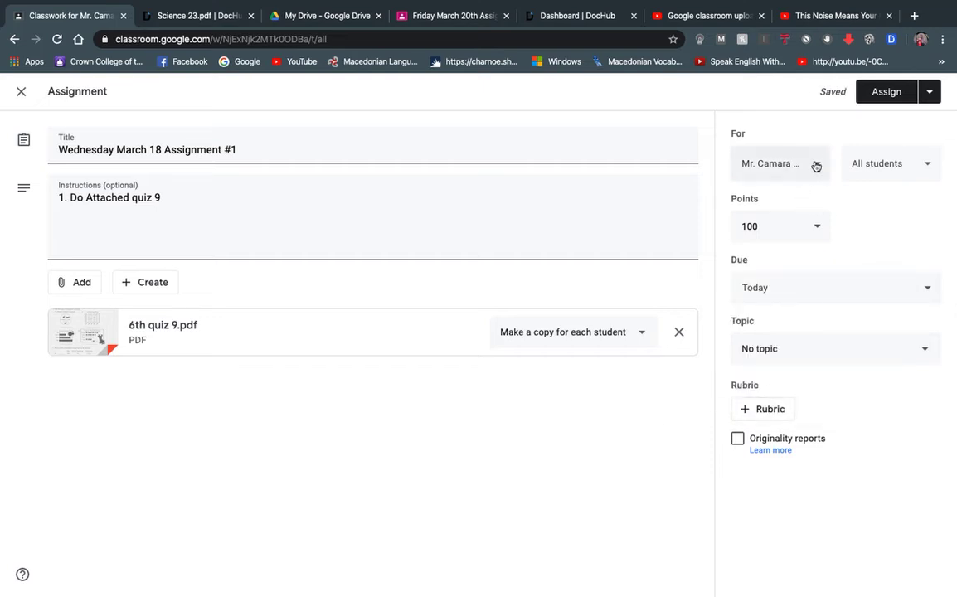
Deselect all students as recipients of the assignment and select them all again.
{"action": "left_click", "coordinate": [929, 173]}
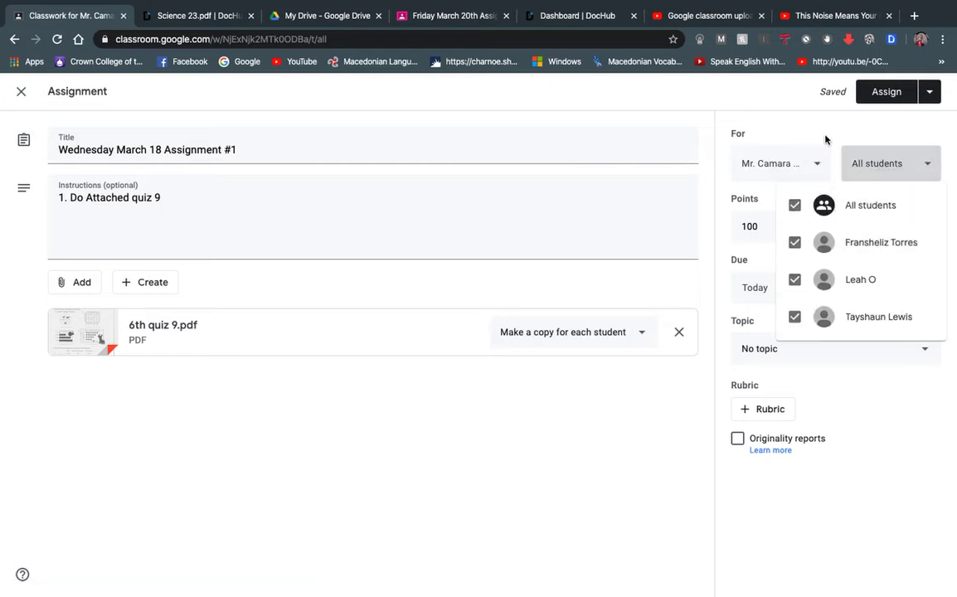
{"action": "left_click", "coordinate": [794, 205]}
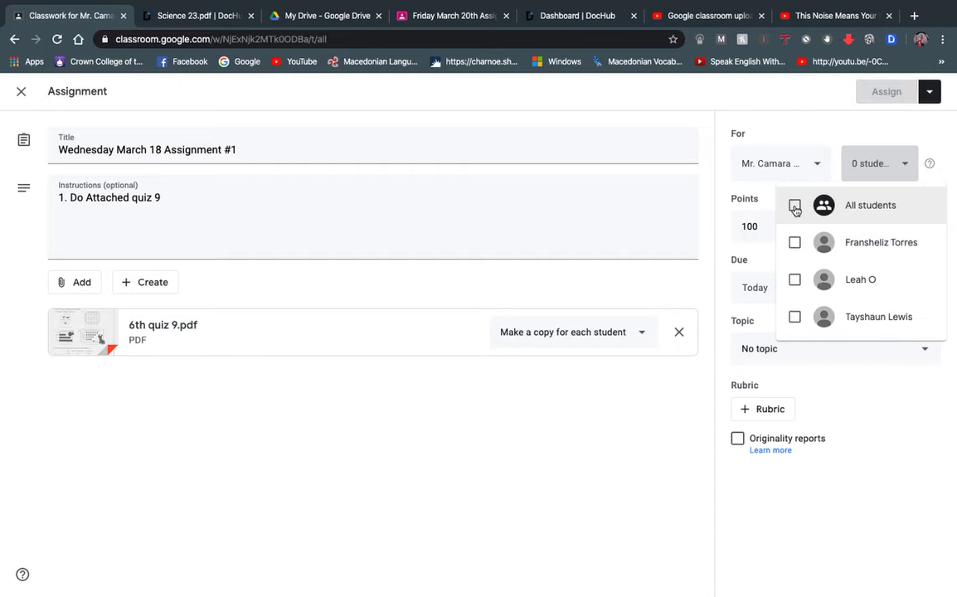
{"action": "left_click", "coordinate": [795, 207]}
{"action": "left_click", "coordinate": [805, 148]}
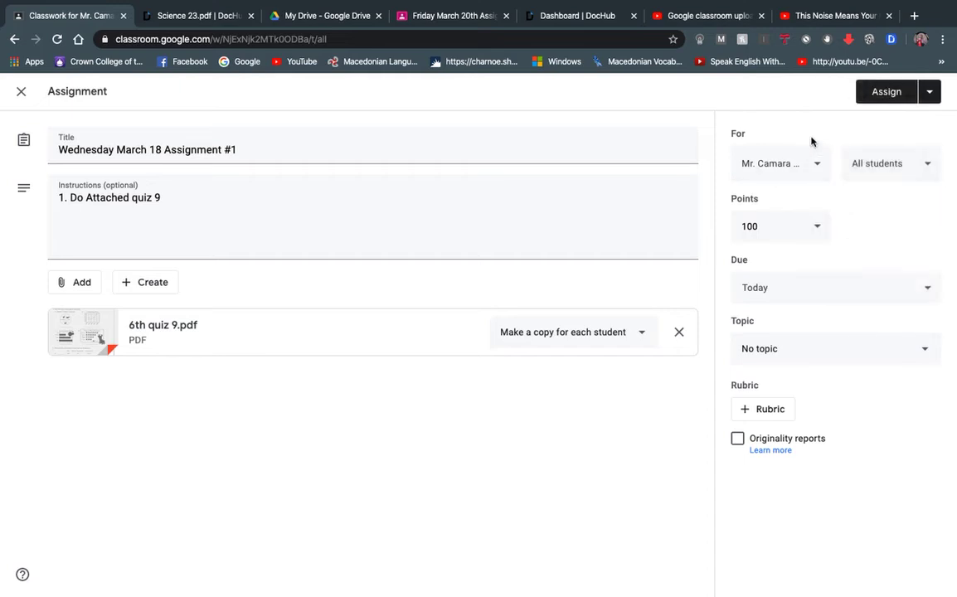
Assign the reused assignment to the class and delete the older Wednesday March 18 Assignment #1 posted on Mar 16.
{"action": "left_click", "coordinate": [876, 98]}
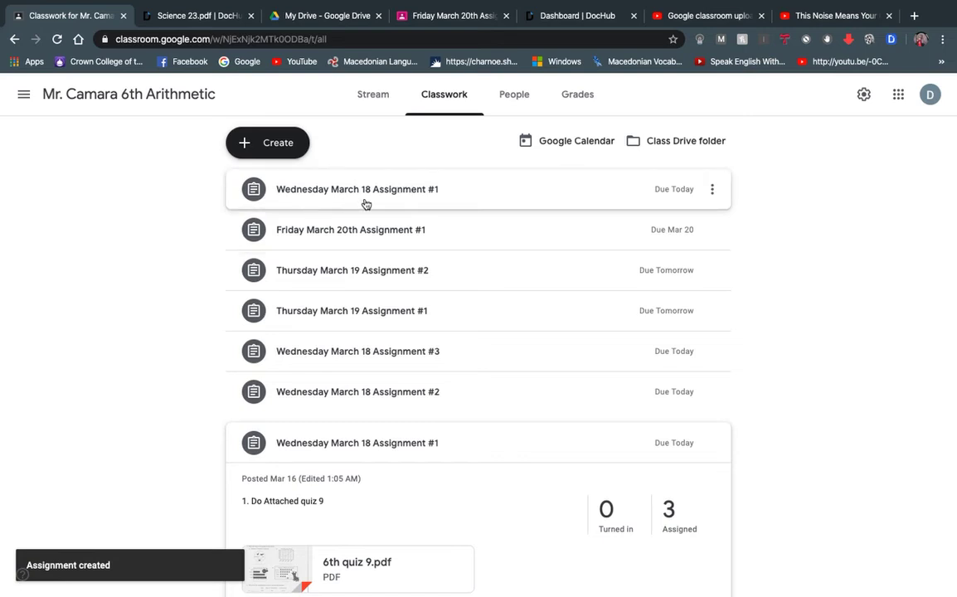
{"action": "scroll", "coordinate": [438, 303], "scroll_direction": "down", "scroll_amount": 2}
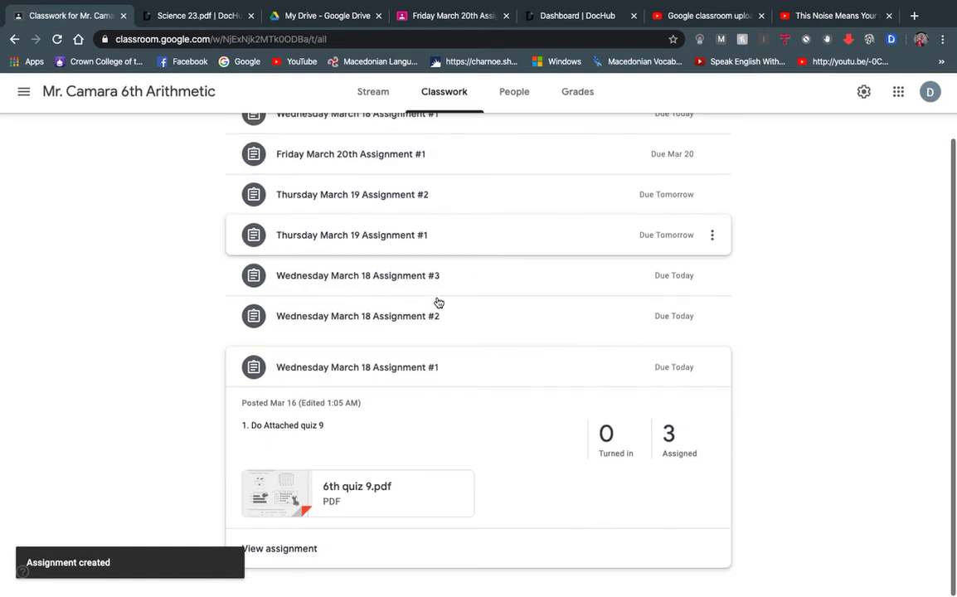
{"action": "scroll", "coordinate": [415, 329], "scroll_direction": "up", "scroll_amount": 2}
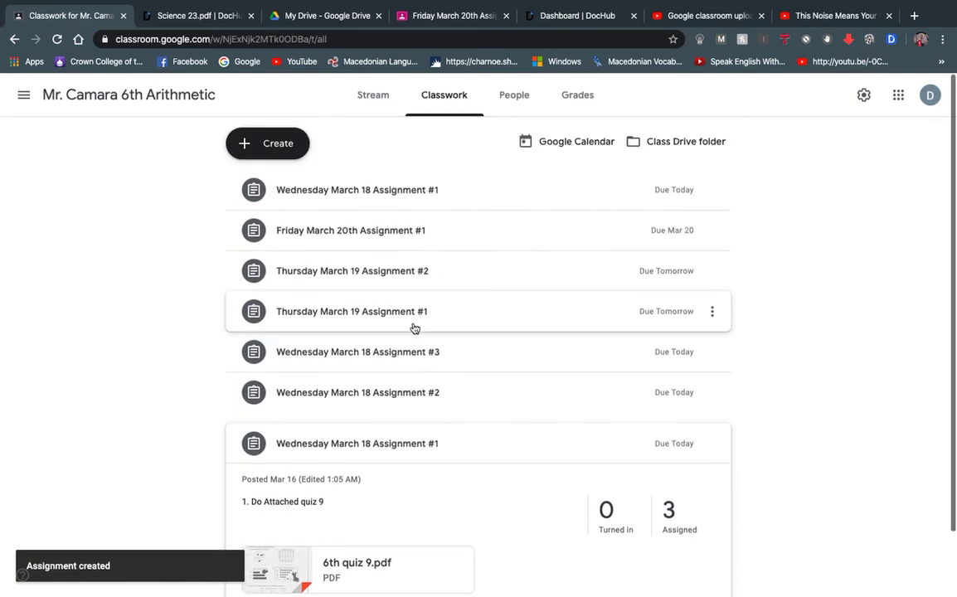
{"action": "scroll", "coordinate": [415, 328], "scroll_direction": "down", "scroll_amount": 1}
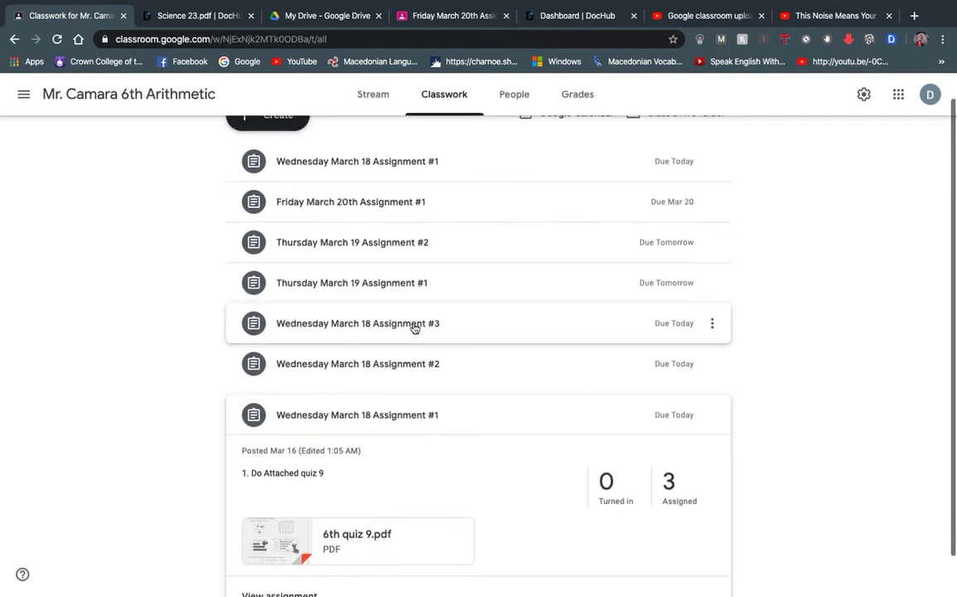
{"action": "left_click", "coordinate": [703, 420]}
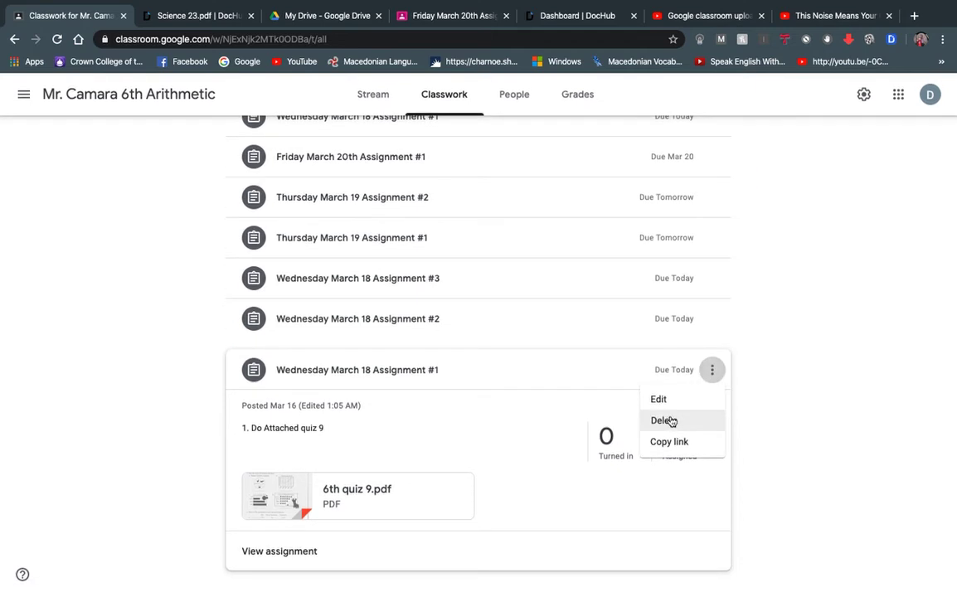
{"action": "left_click", "coordinate": [672, 421]}
{"action": "left_click", "coordinate": [552, 378]}
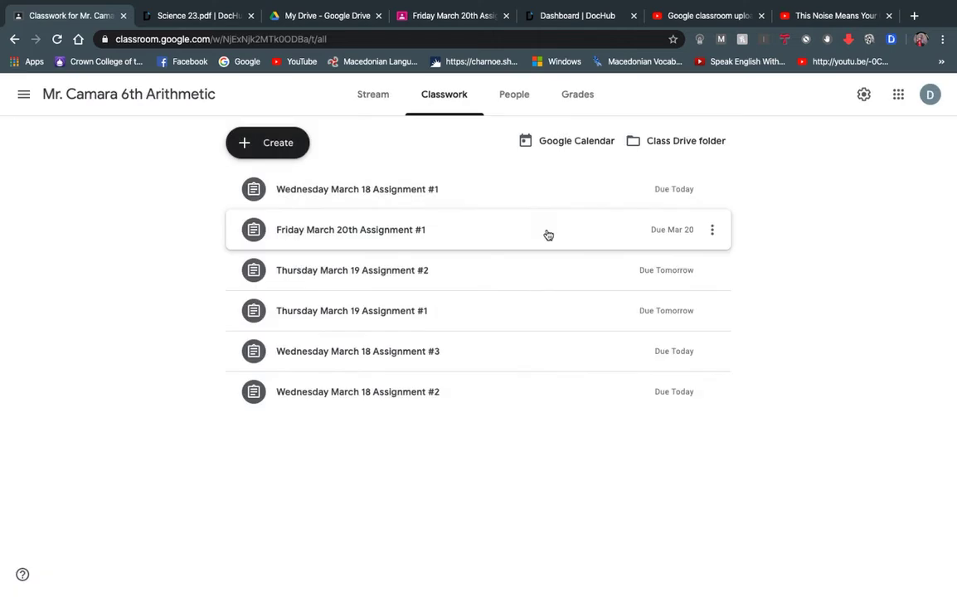
Open the new Wednesday March 18 Assignment #1 for editing to check how students receive 6th quiz 9.pdf.
{"action": "left_click", "coordinate": [429, 191]}
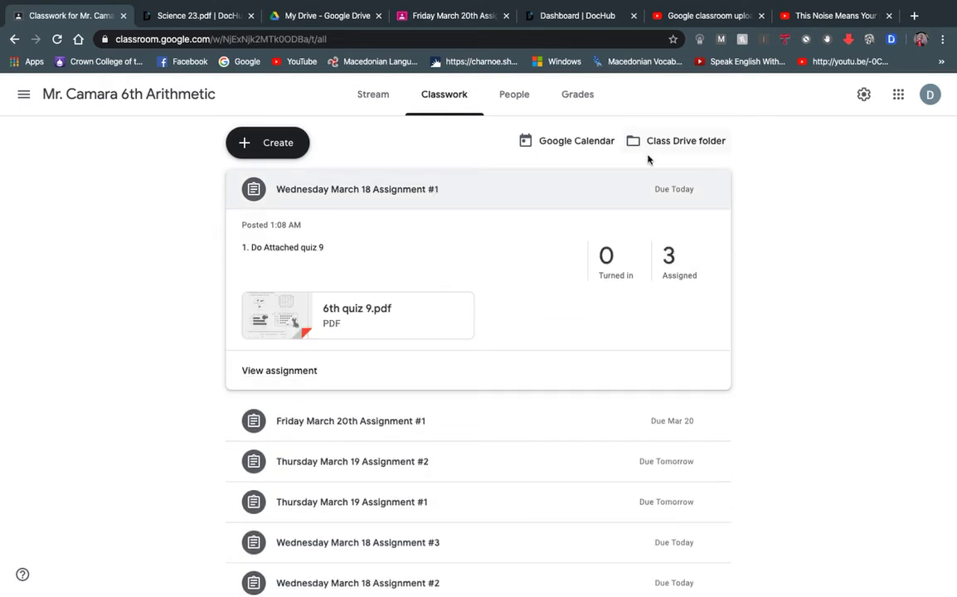
{"action": "left_click", "coordinate": [712, 189]}
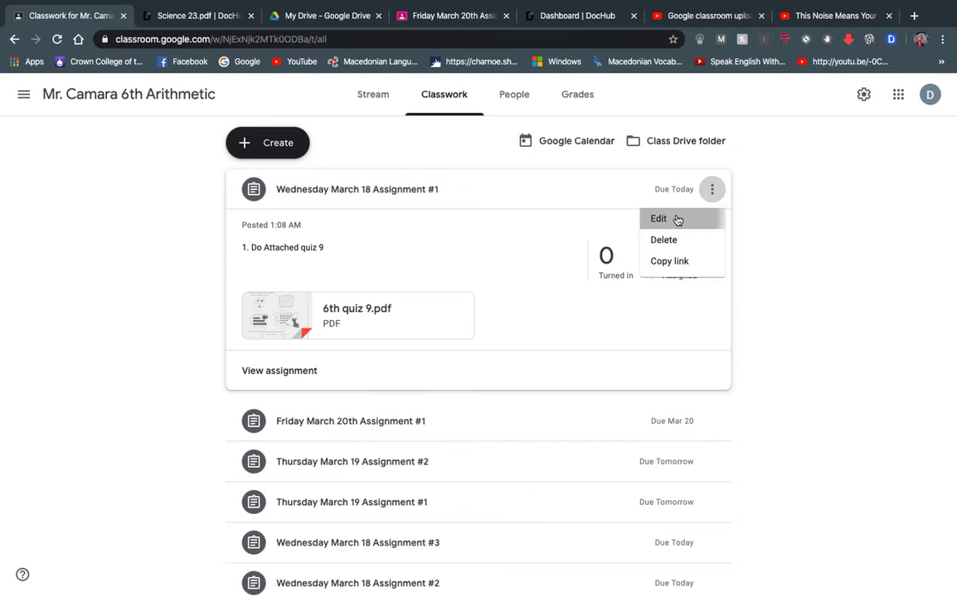
{"action": "left_click", "coordinate": [678, 220]}
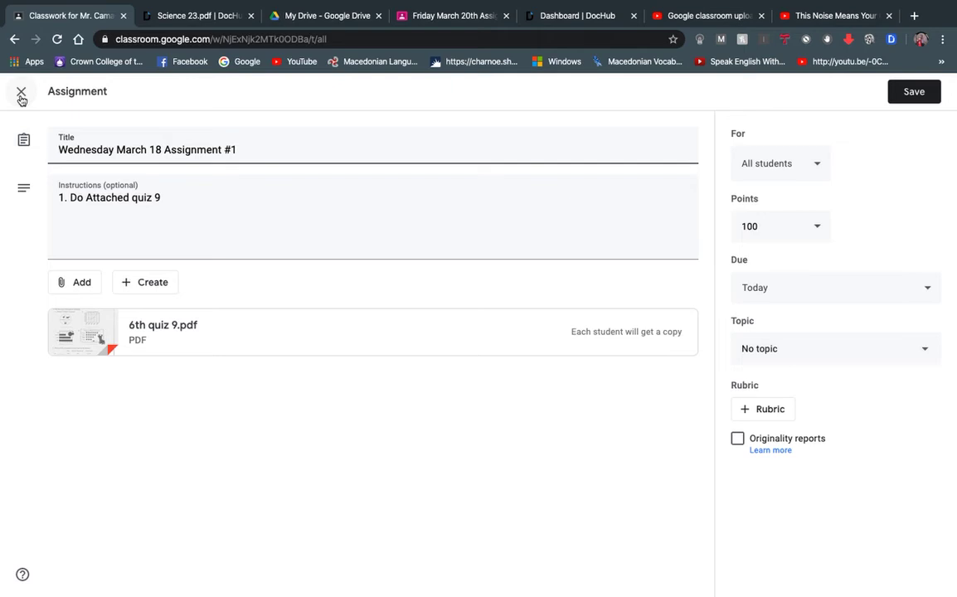
Switch to the student's Classroom in Firefox and open Wednesday March 18 Assignment #1 of the 5th Arithmetic class.
{"action": "key", "text": "ctrl+Right"}
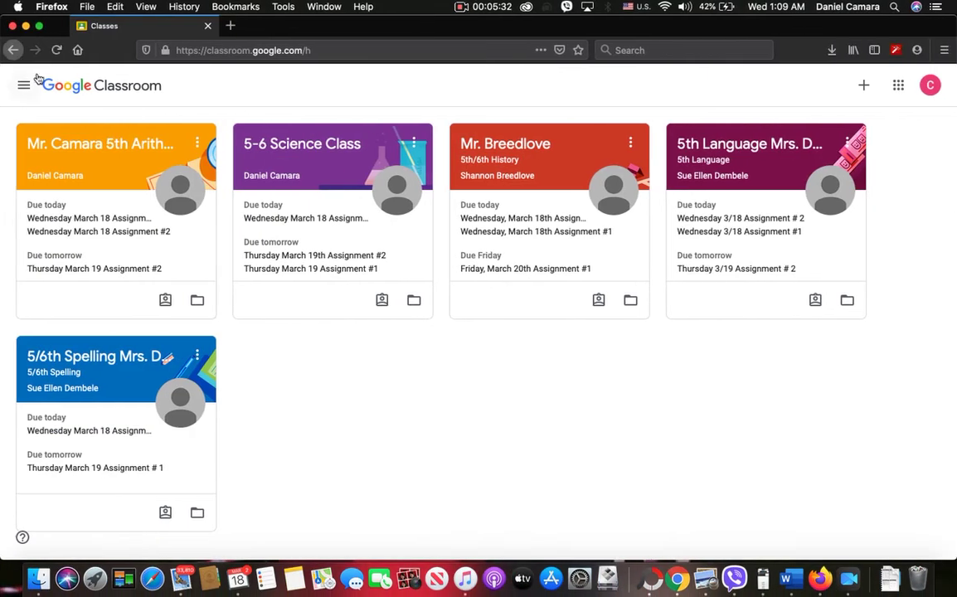
{"action": "left_click", "coordinate": [102, 145]}
{"action": "left_click", "coordinate": [489, 384]}
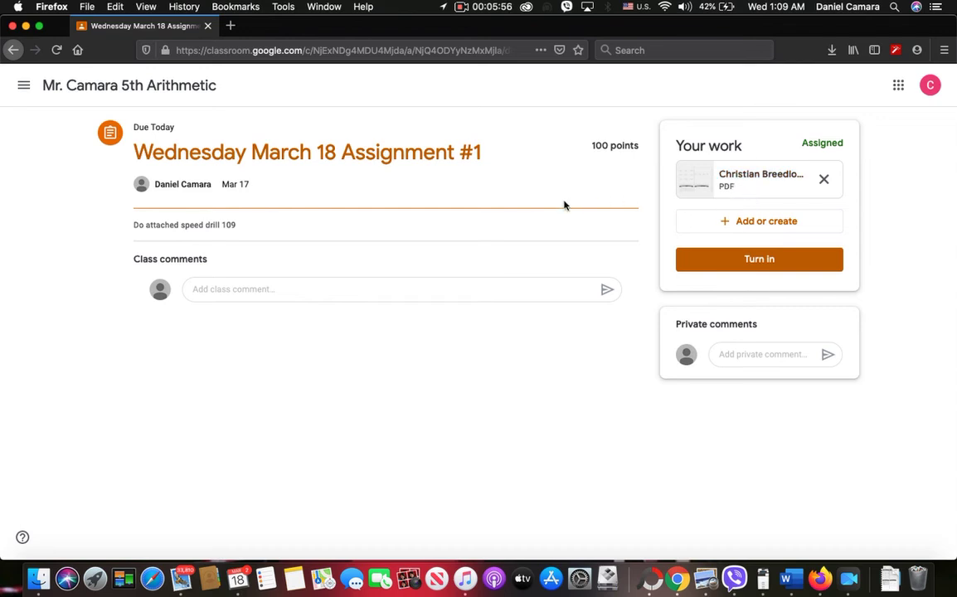
Open the student's copy of the speed drill PDF in DocHub, and close both it and the Drive preview.
{"action": "left_click", "coordinate": [772, 190]}
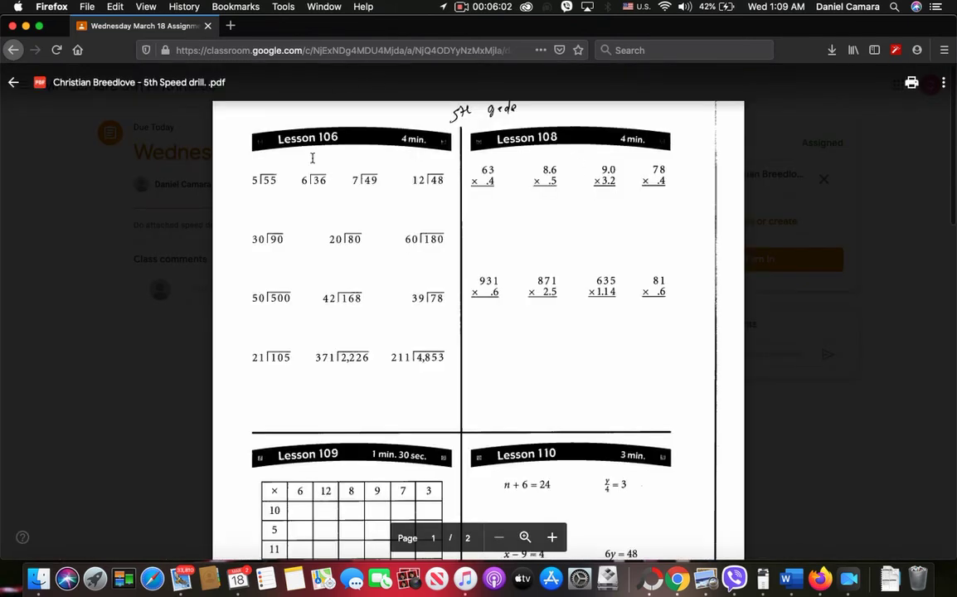
{"action": "left_click", "coordinate": [943, 83]}
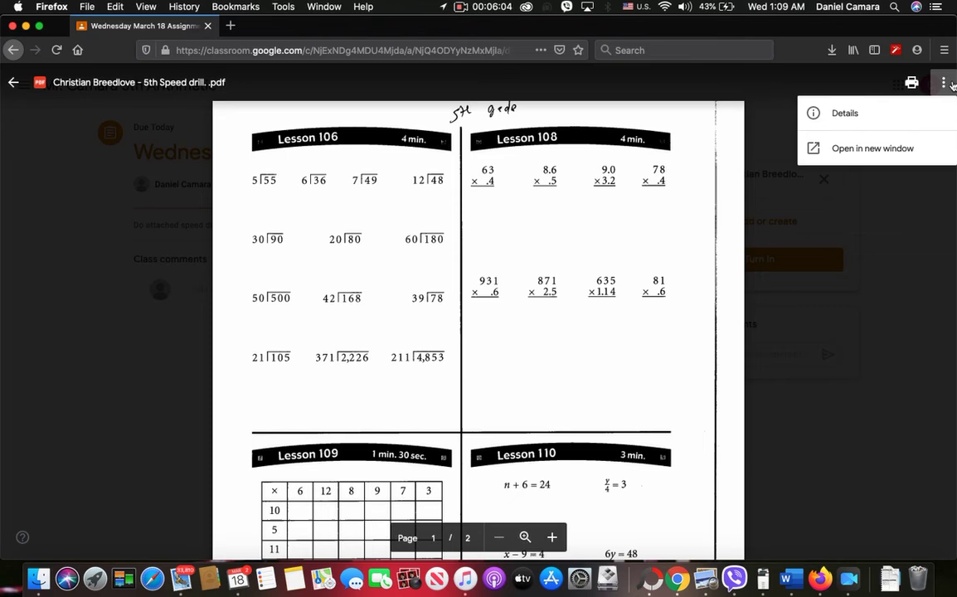
{"action": "left_click", "coordinate": [871, 153]}
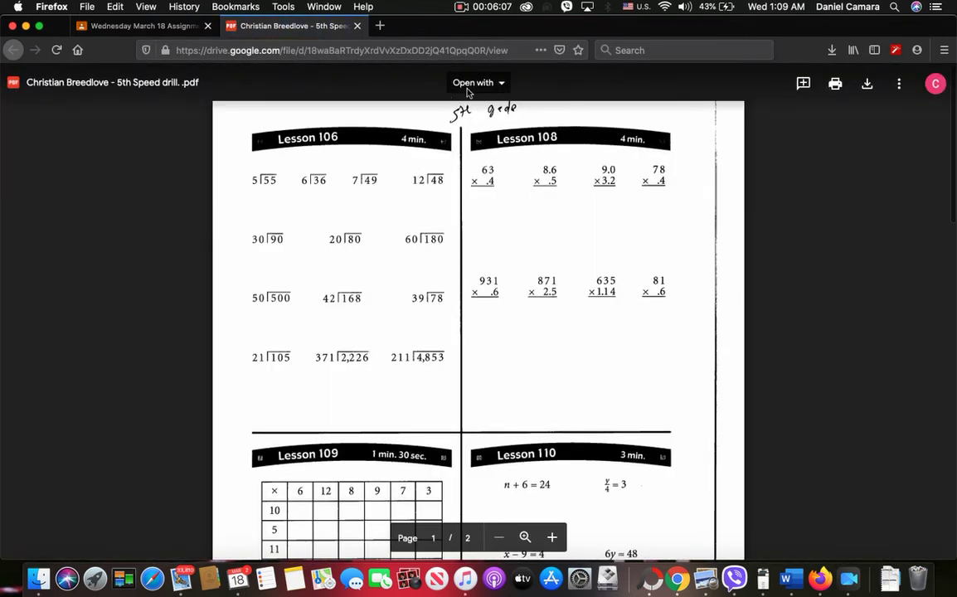
{"action": "left_click", "coordinate": [475, 82]}
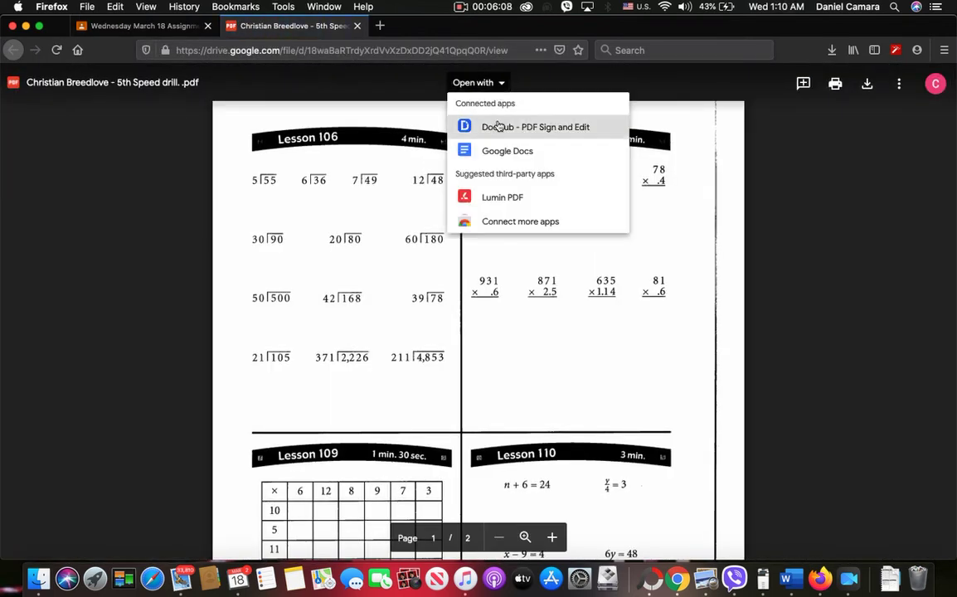
{"action": "left_click", "coordinate": [497, 125]}
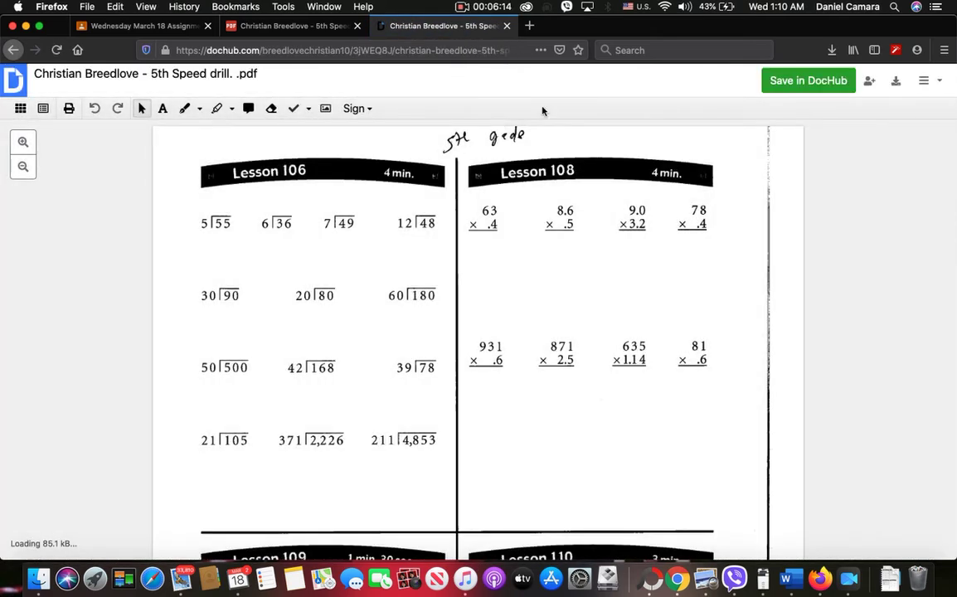
{"action": "left_click", "coordinate": [507, 26]}
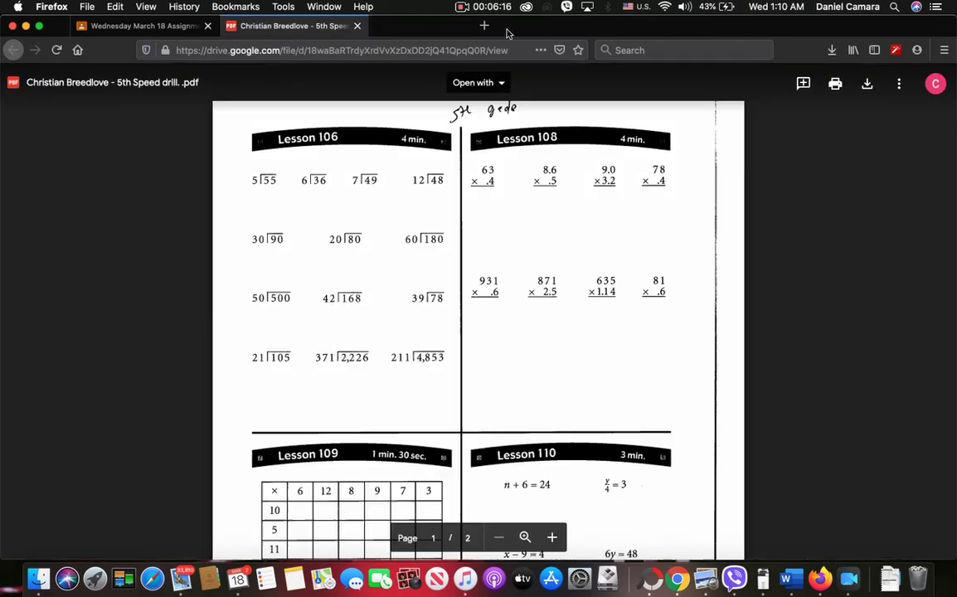
{"action": "left_click", "coordinate": [357, 25]}
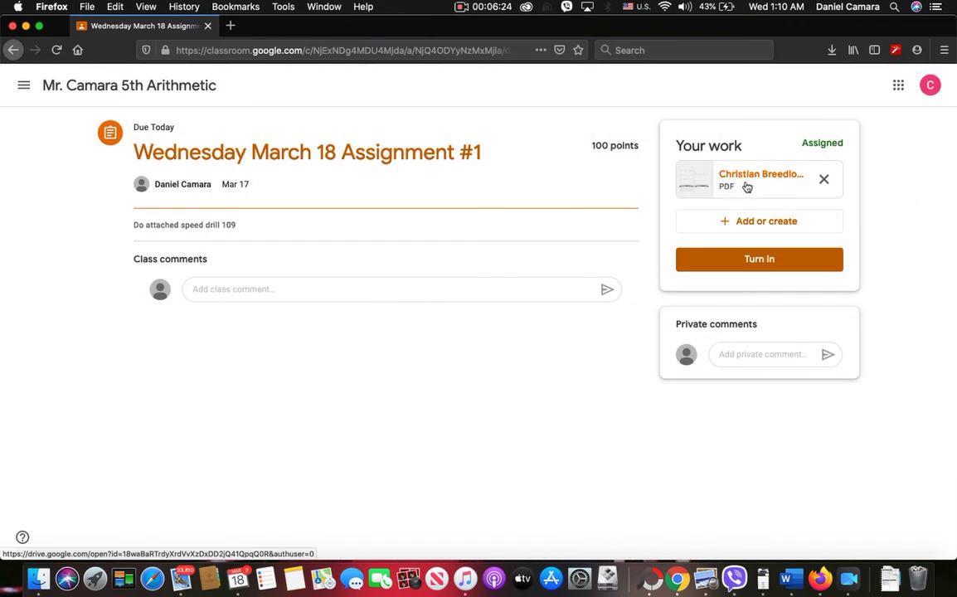
Open the attached speed drill PDF in a new window and load it in DocHub, using the existing import.
{"action": "left_click", "coordinate": [747, 187]}
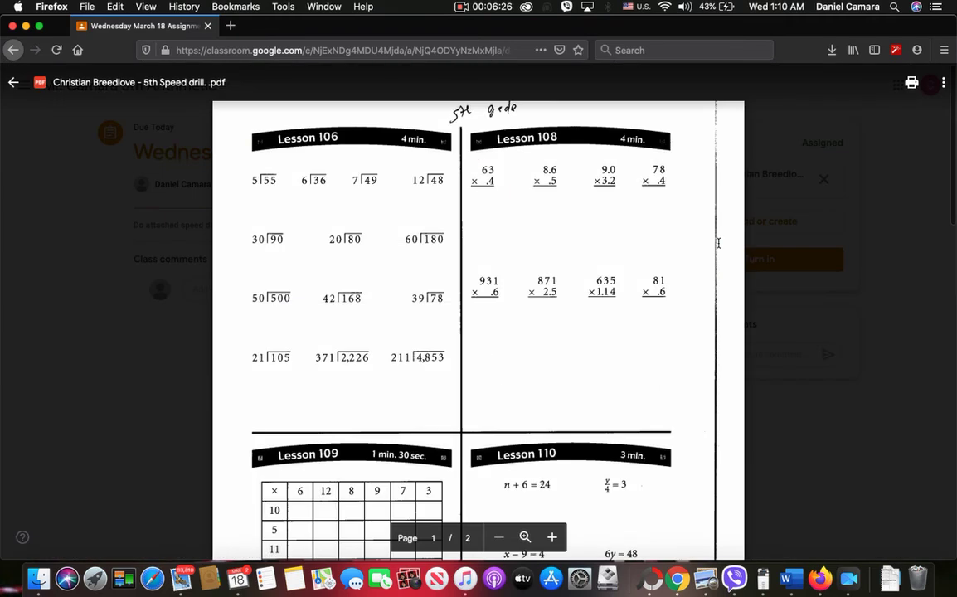
{"action": "left_click", "coordinate": [943, 82]}
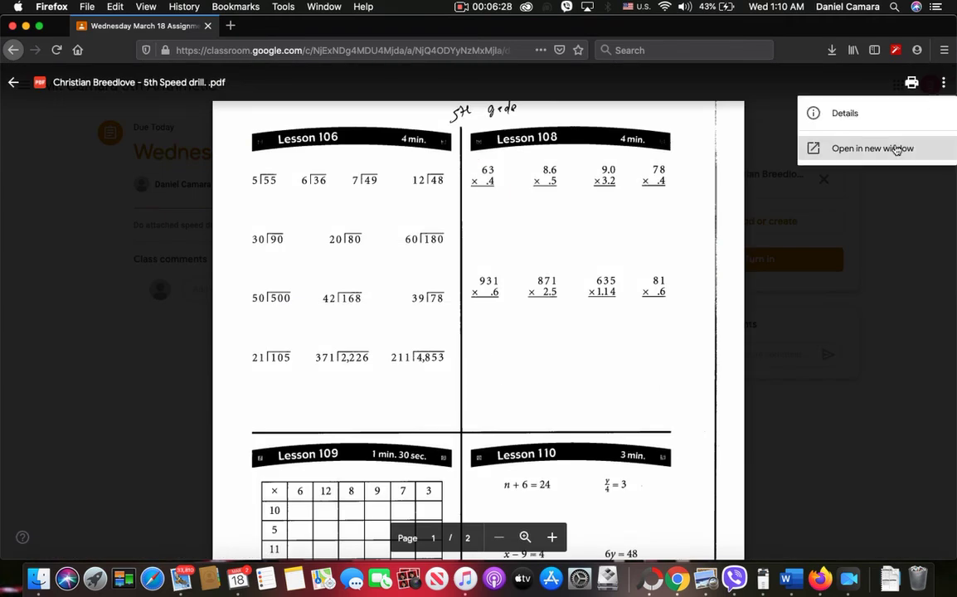
{"action": "left_click", "coordinate": [897, 150]}
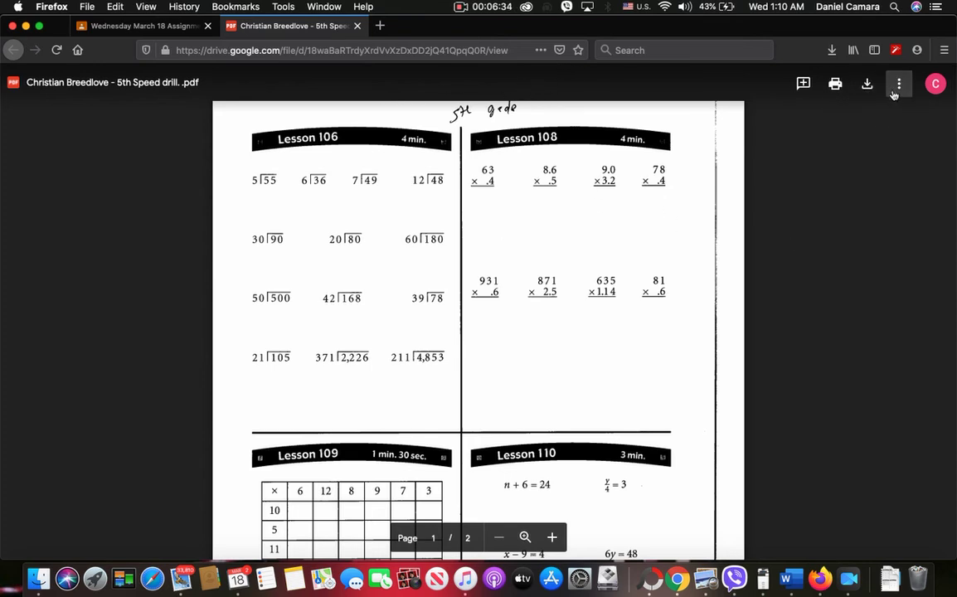
{"action": "left_click", "coordinate": [900, 86]}
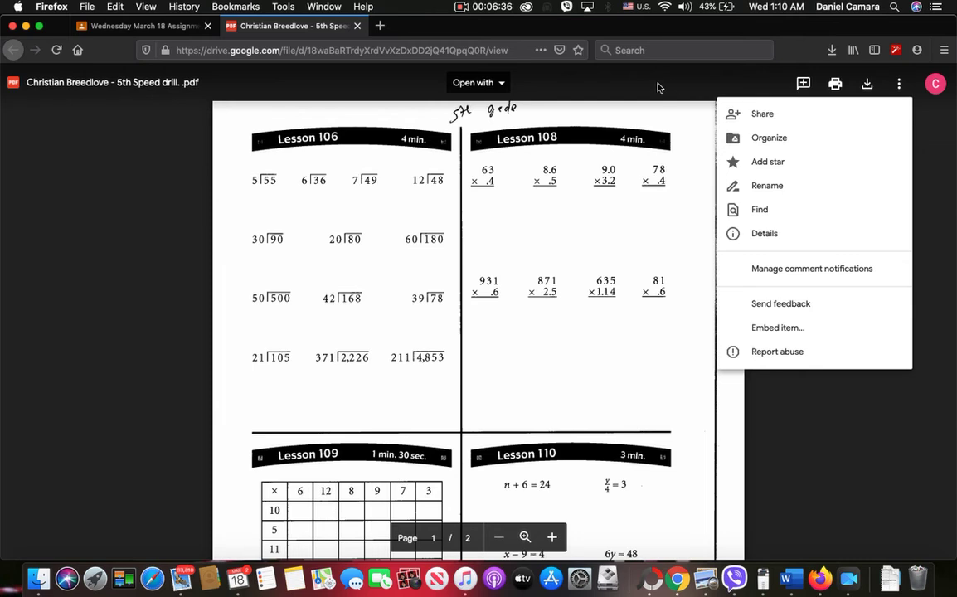
{"action": "left_click", "coordinate": [494, 85]}
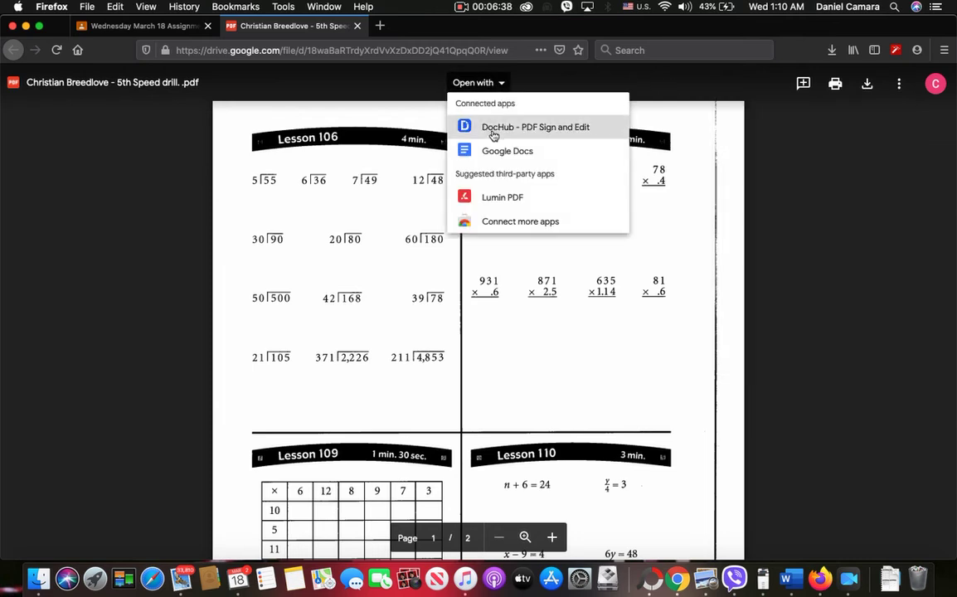
{"action": "left_click", "coordinate": [492, 133]}
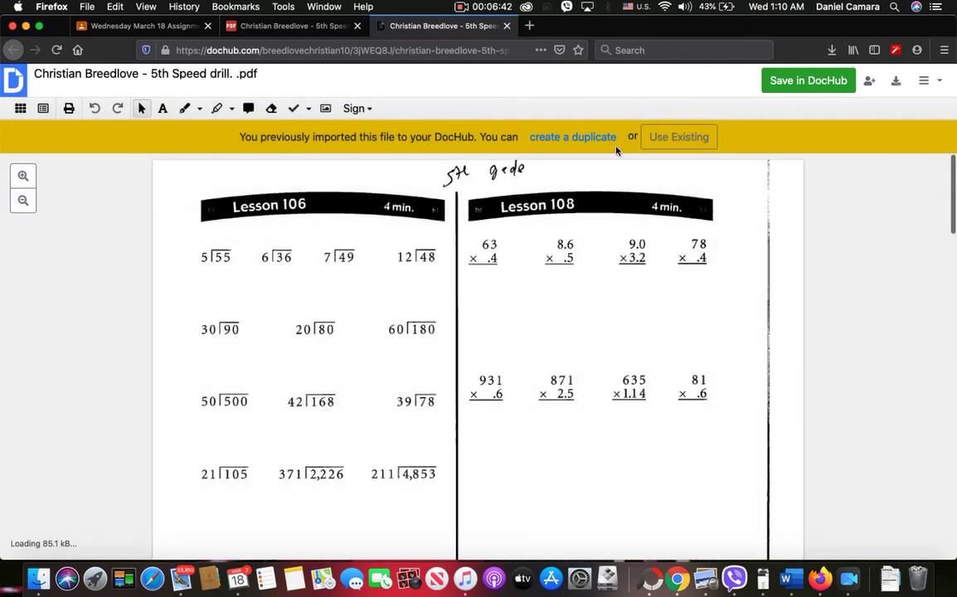
{"action": "left_click", "coordinate": [664, 137]}
Add the sample text answers "dafds", "adfad", "fdsa" and "dsafsd" around the Lesson 106 division problems.
{"action": "scroll", "coordinate": [208, 497], "scroll_direction": "down", "scroll_amount": 3}
{"action": "scroll", "coordinate": [207, 440], "scroll_direction": "up", "scroll_amount": 3}
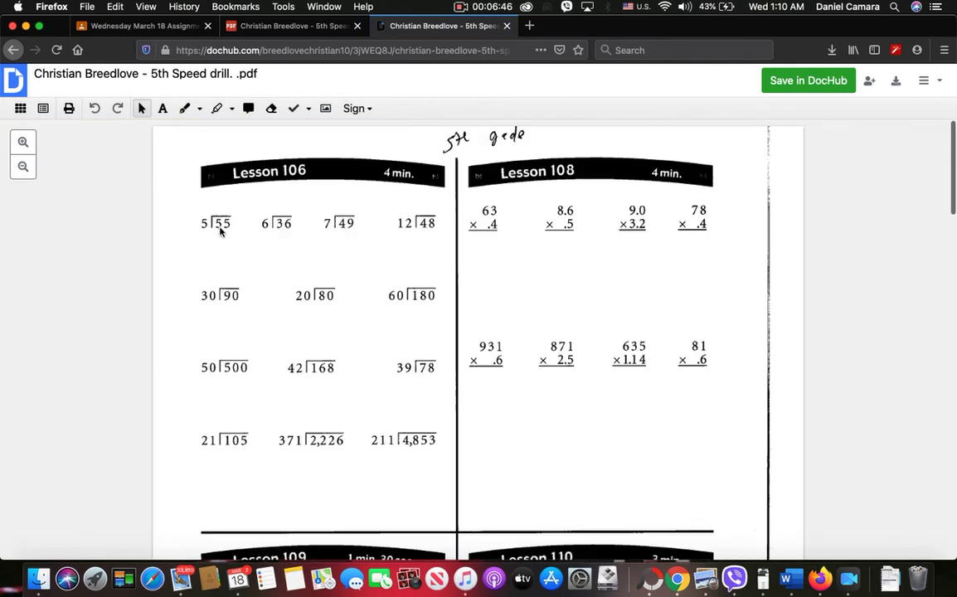
{"action": "left_click", "coordinate": [161, 108]}
{"action": "left_click", "coordinate": [214, 248]}
{"action": "type", "text": "dafds"}
{"action": "left_click", "coordinate": [213, 264]}
{"action": "type", "text": "adfad"}
{"action": "left_click", "coordinate": [214, 344]}
{"action": "type", "text": "a"}
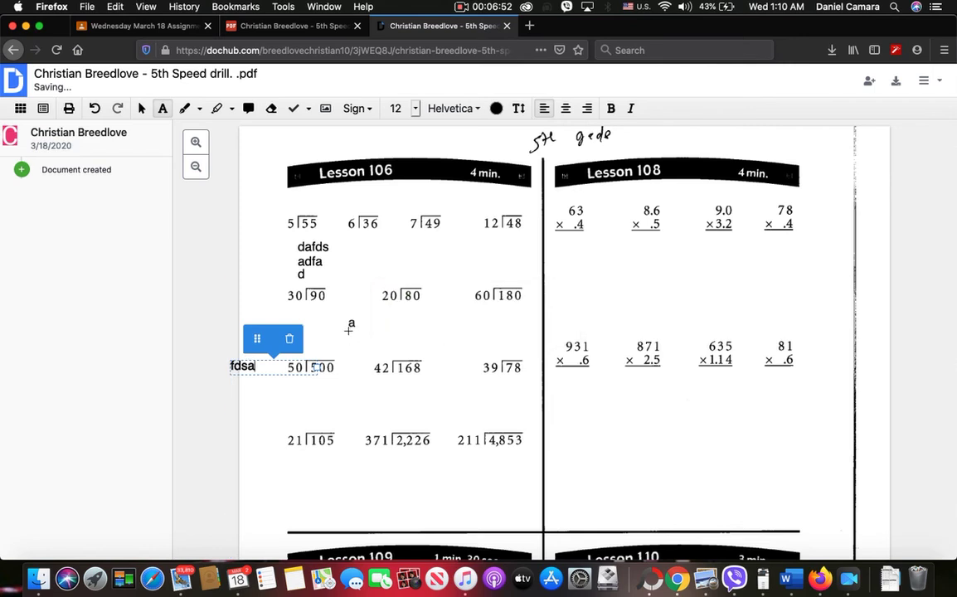
{"action": "left_click", "coordinate": [348, 323]}
{"action": "type", "text": "dsafsd"}
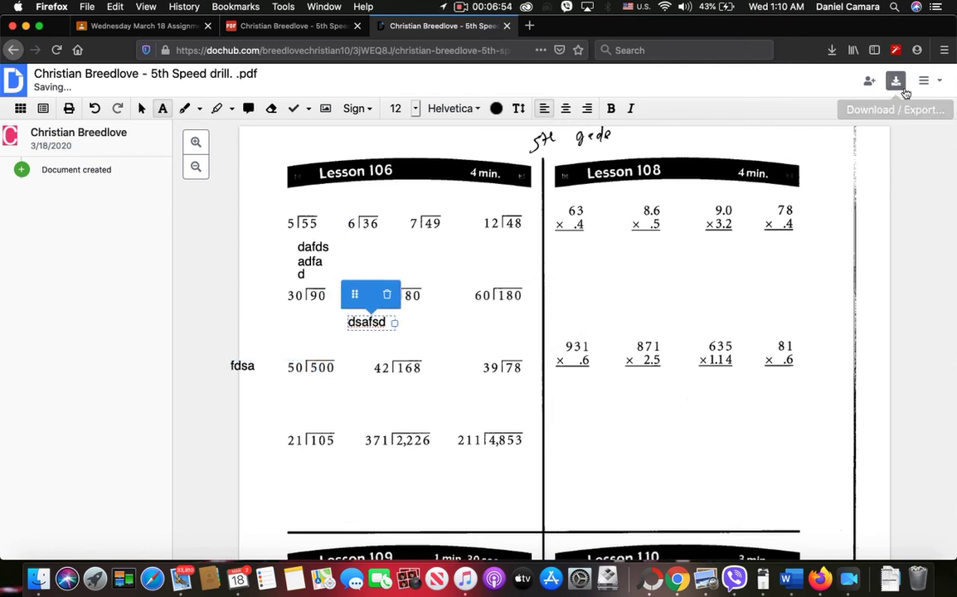
Export the annotated PDF to Google Classroom by creating its share link and starting the upload.
{"action": "left_click", "coordinate": [896, 80]}
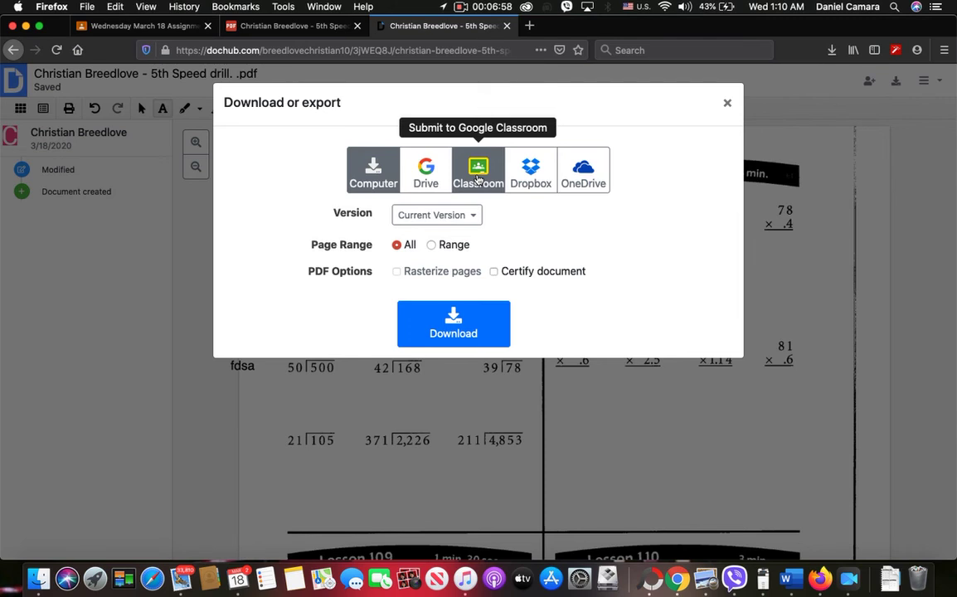
{"action": "left_click", "coordinate": [477, 179]}
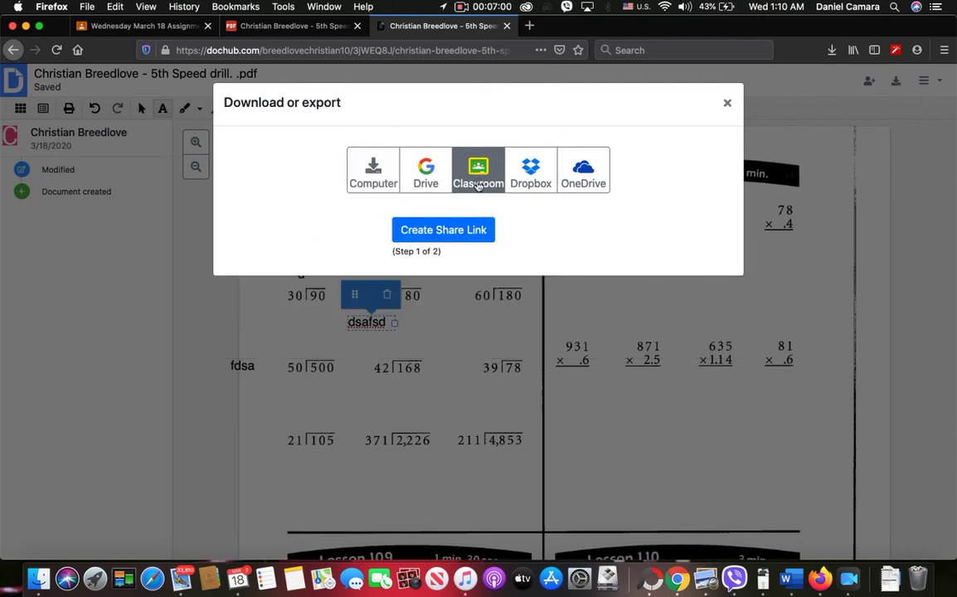
{"action": "left_click", "coordinate": [465, 233]}
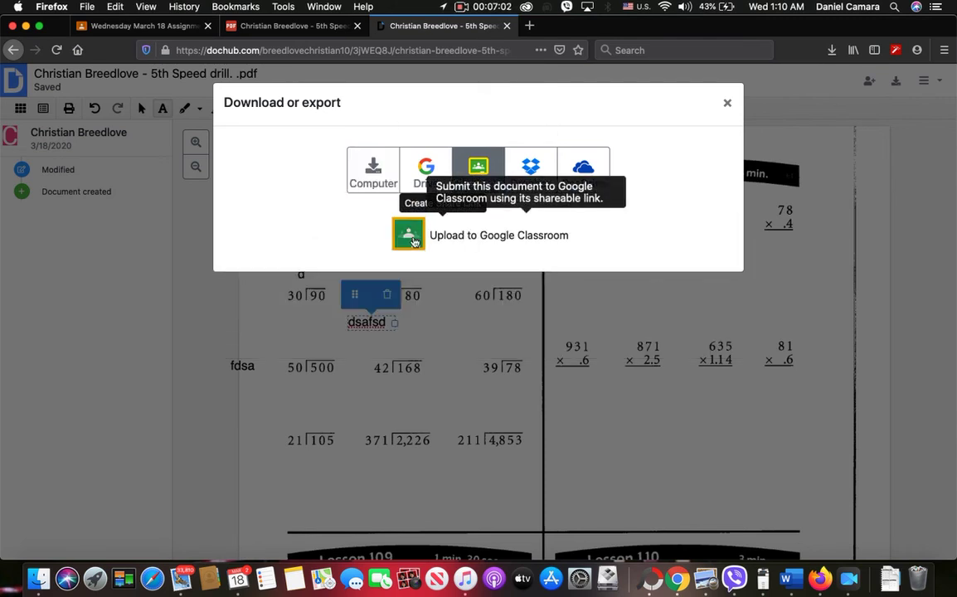
{"action": "left_click", "coordinate": [463, 235]}
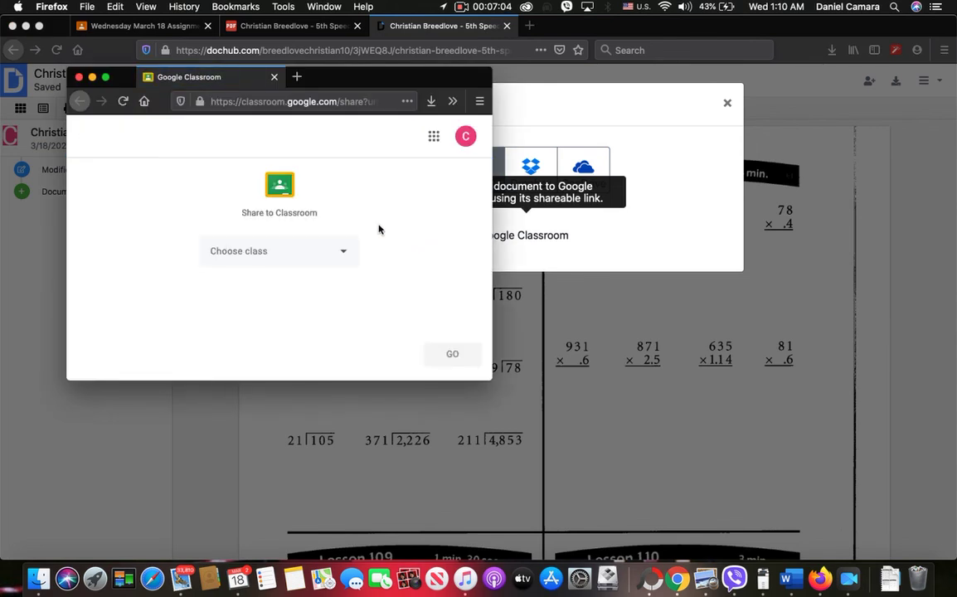
Attach the DocHub share link to Wednesday March 18 Assignment #1 in the 5th Arithmetic class.
{"action": "left_click", "coordinate": [341, 252]}
{"action": "left_click", "coordinate": [343, 258]}
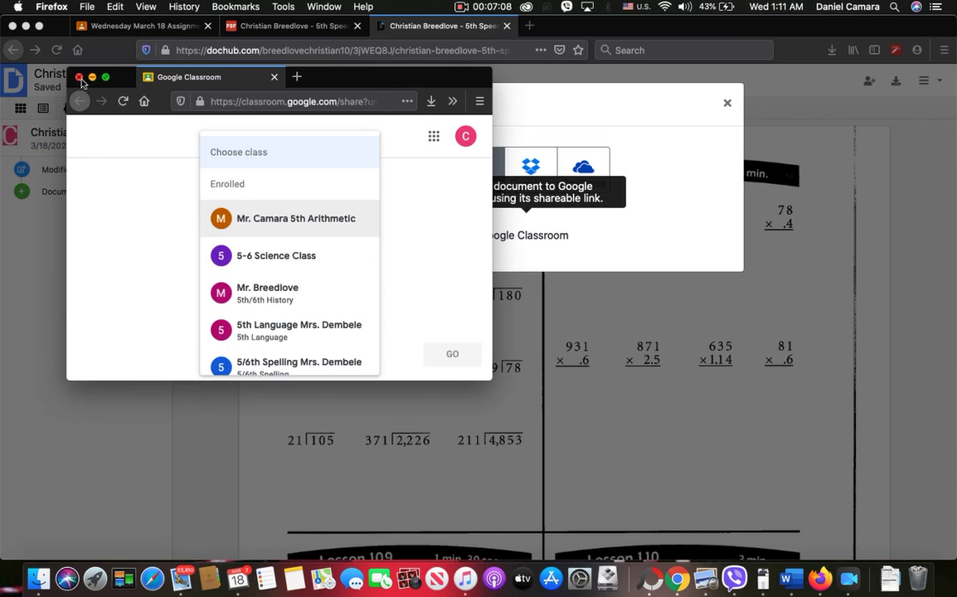
{"action": "left_click", "coordinate": [295, 217]}
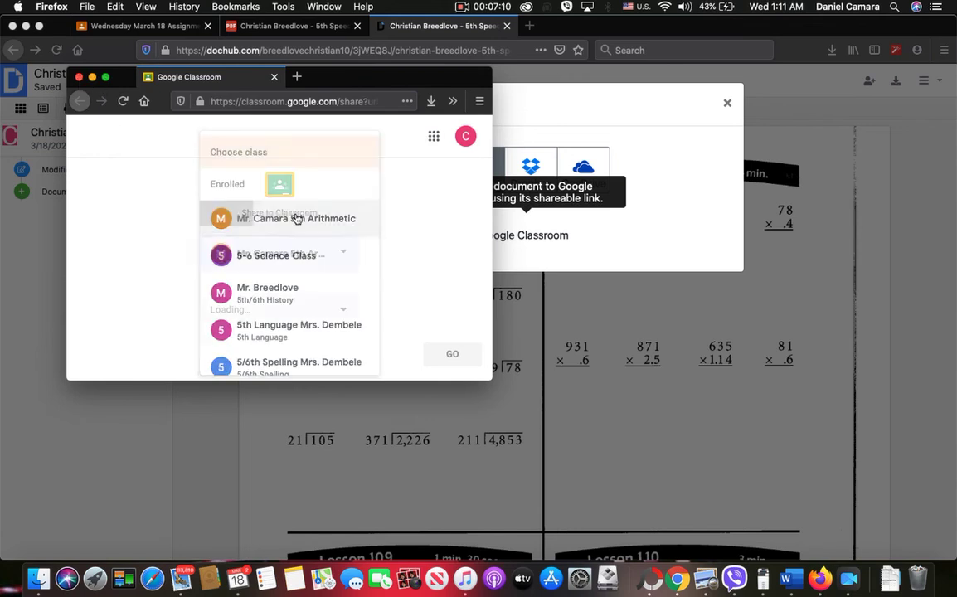
{"action": "left_click", "coordinate": [344, 312]}
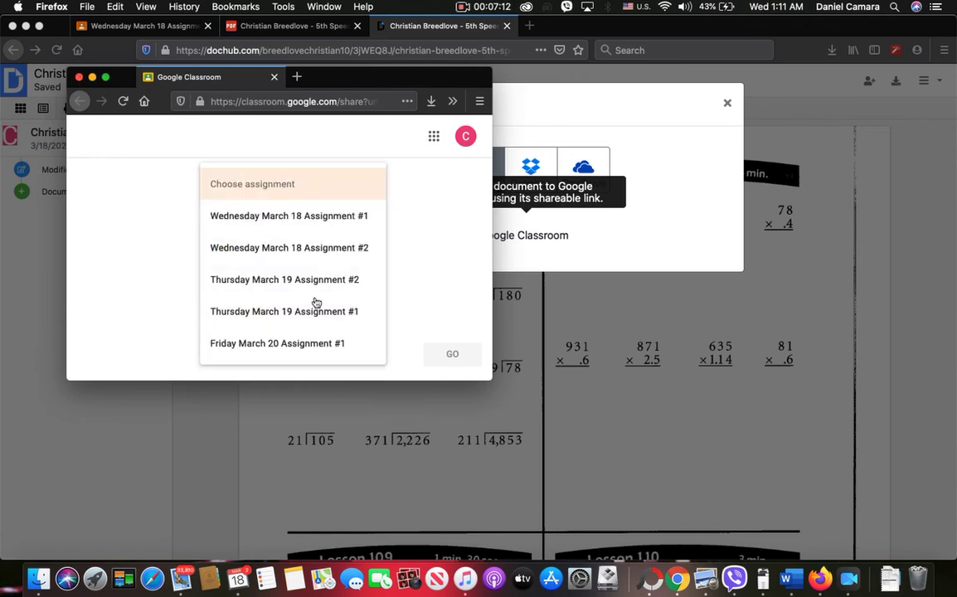
{"action": "left_click", "coordinate": [296, 226]}
{"action": "left_click", "coordinate": [439, 361]}
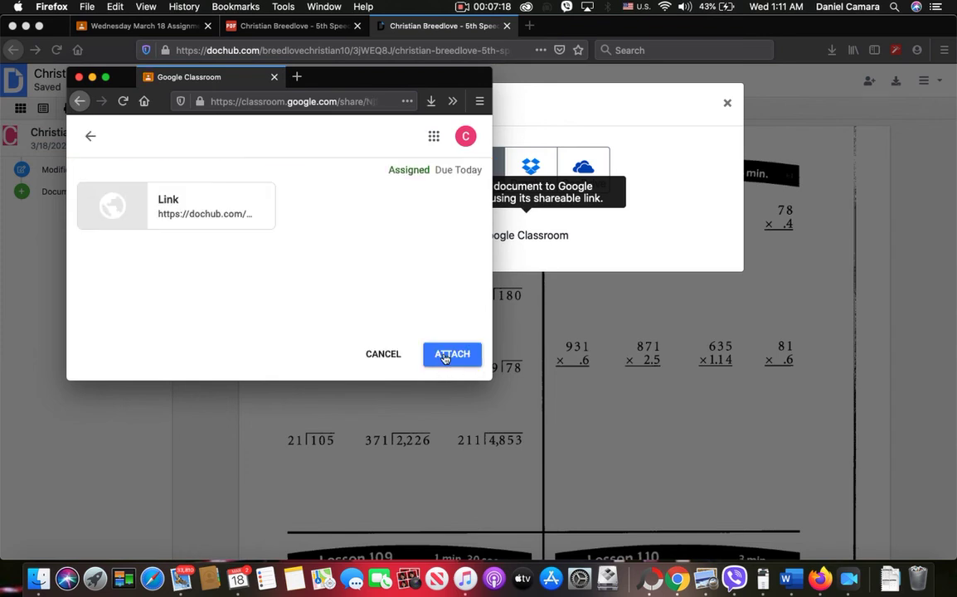
{"action": "left_click", "coordinate": [443, 358]}
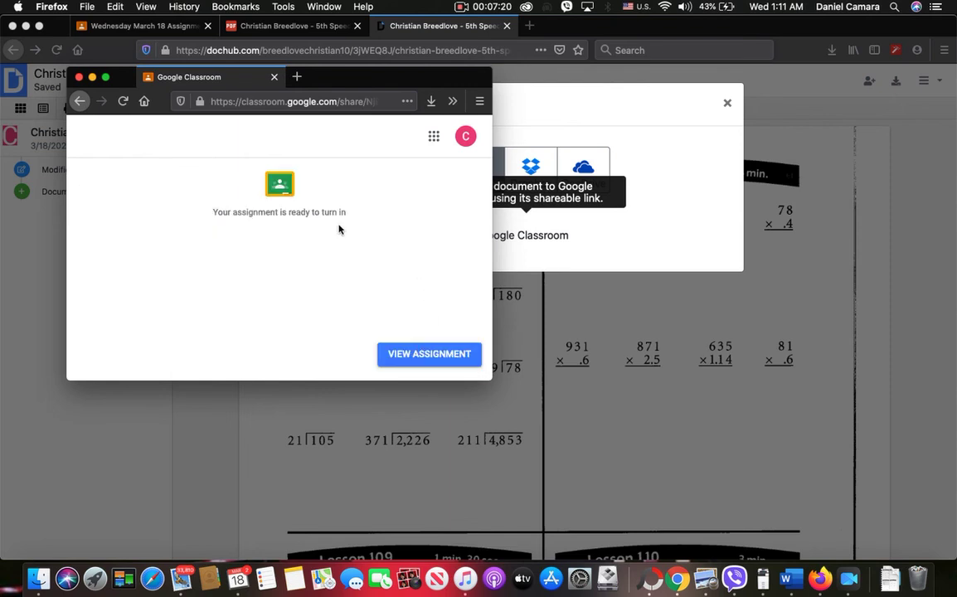
View the assignment in a full-size window, remove the original PDF from the student's work, and turn in the DocHub link alone.
{"action": "left_click", "coordinate": [430, 355]}
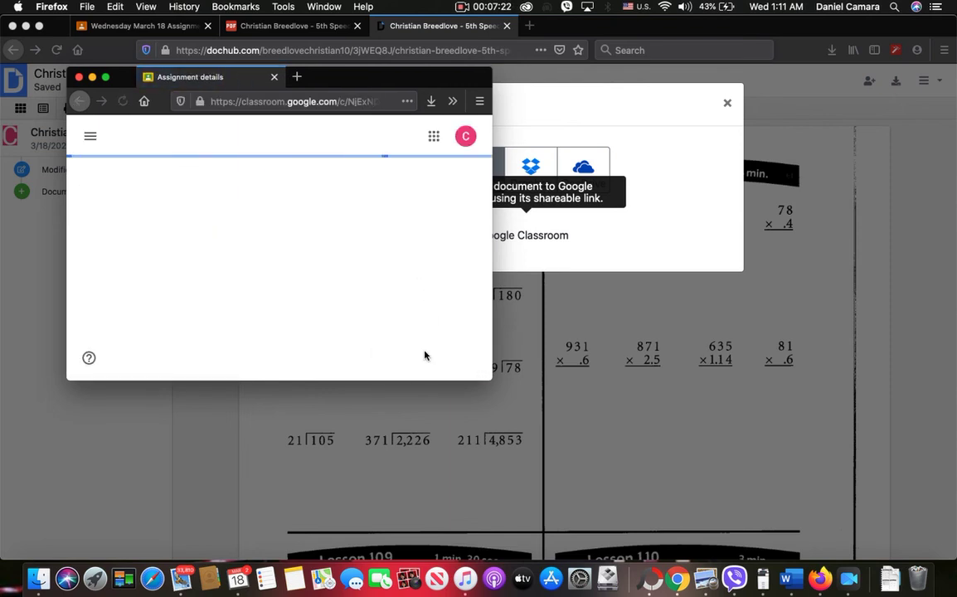
{"action": "left_click", "coordinate": [107, 78]}
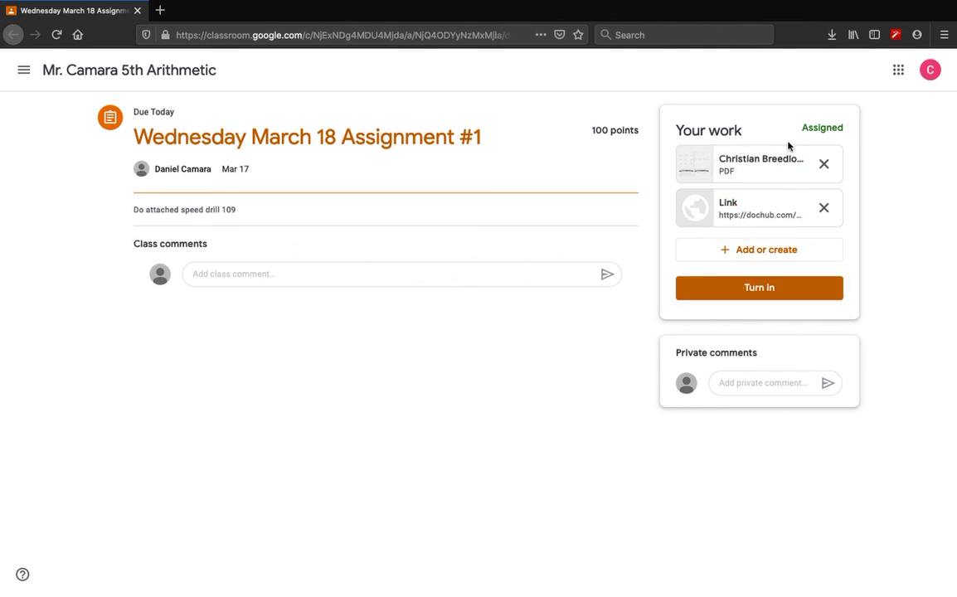
{"action": "left_click", "coordinate": [823, 166]}
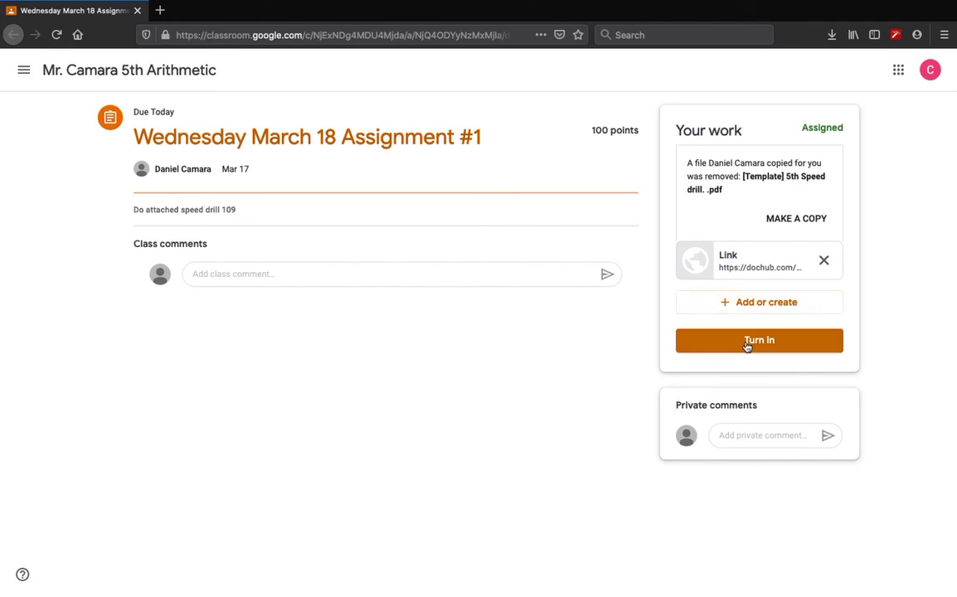
{"action": "left_click", "coordinate": [747, 342]}
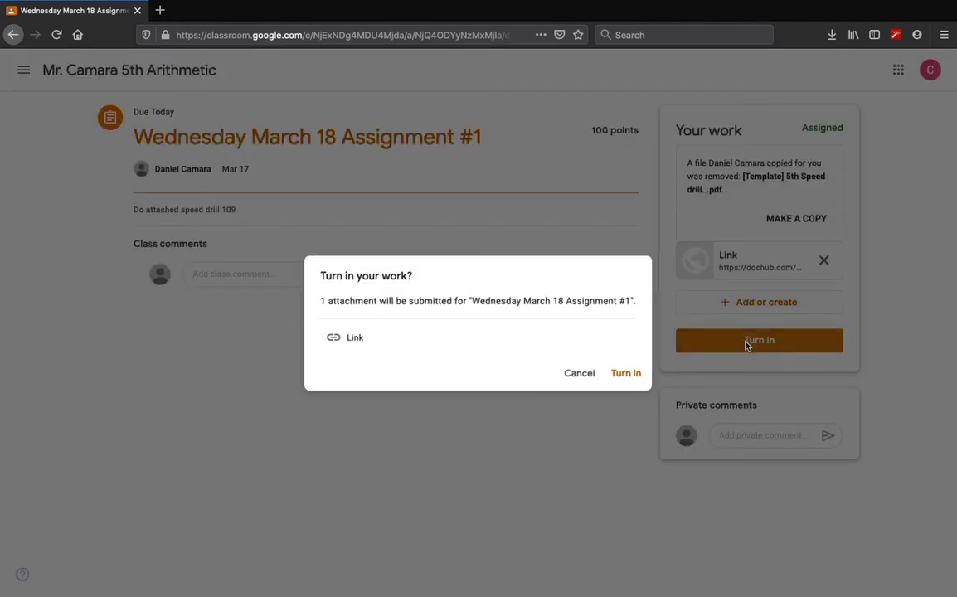
{"action": "left_click", "coordinate": [633, 374]}
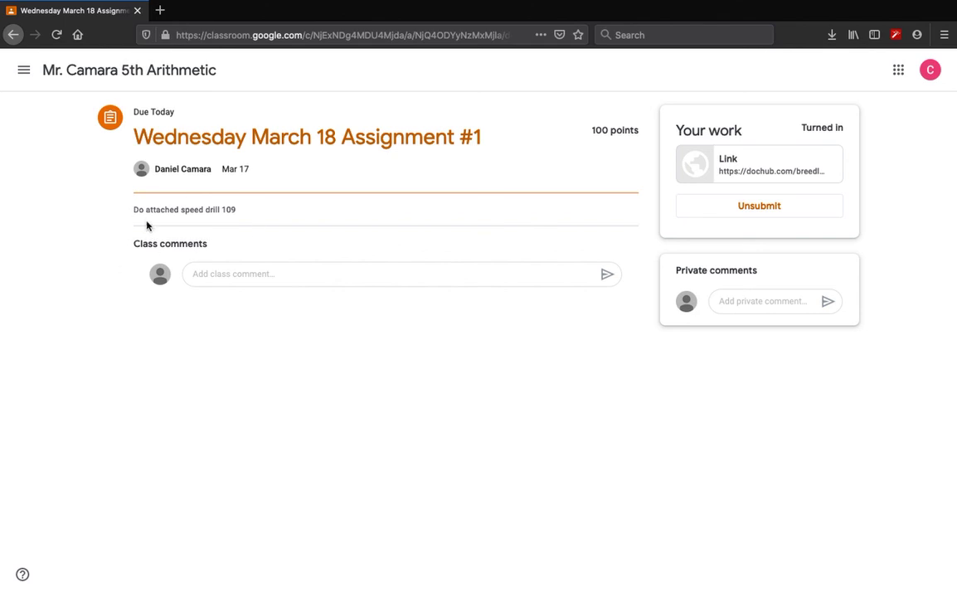
Unsubmit the assignment and replace the attached DocHub link with a fresh copy of the template PDF.
{"action": "left_click", "coordinate": [756, 209]}
{"action": "left_click", "coordinate": [550, 369]}
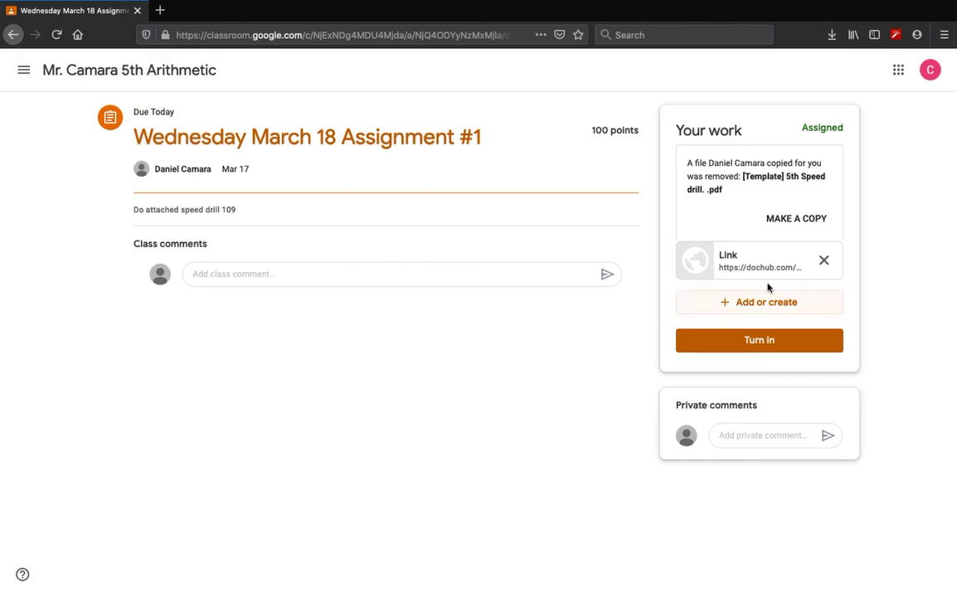
{"action": "left_click", "coordinate": [824, 260]}
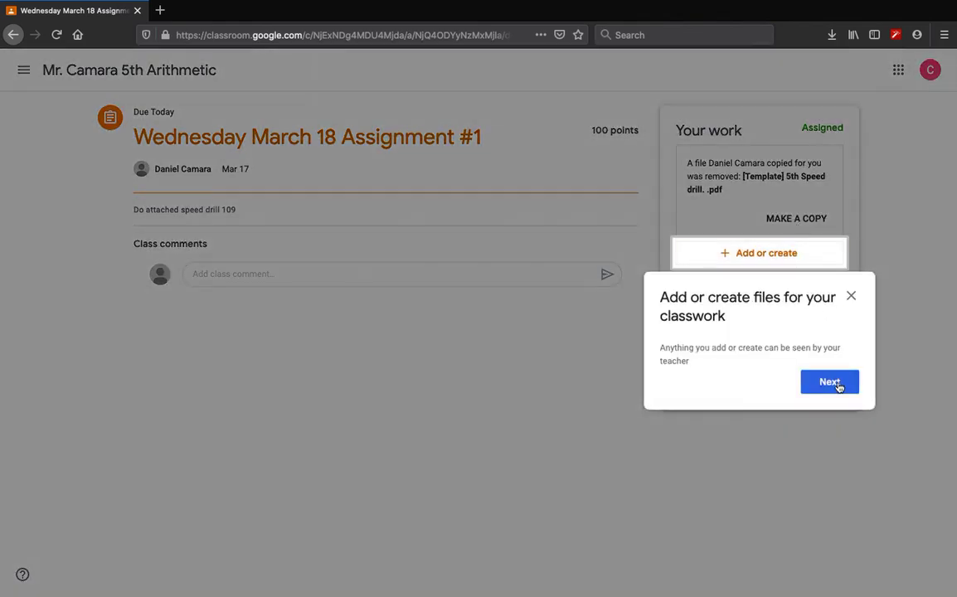
{"action": "left_click", "coordinate": [829, 382]}
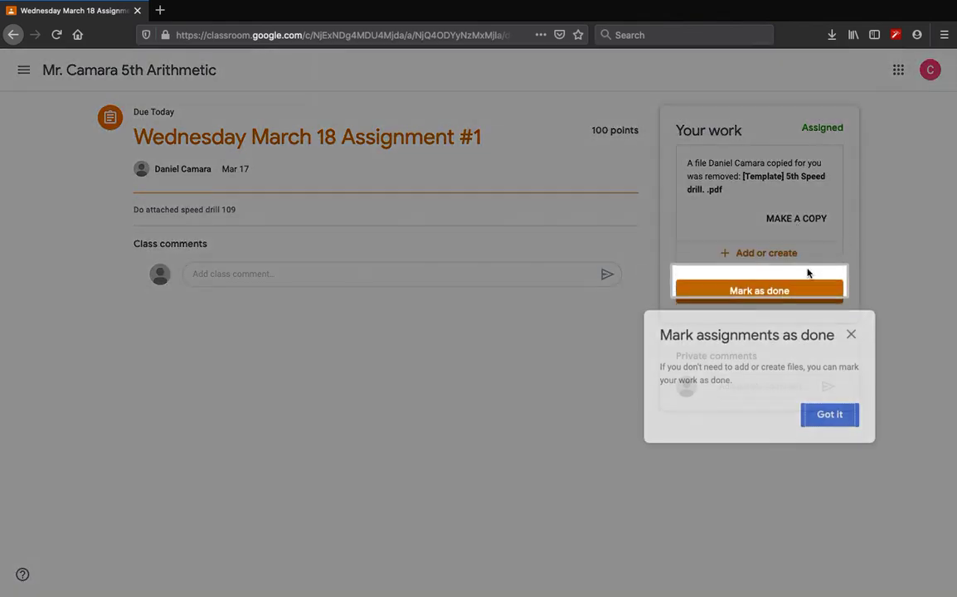
{"action": "left_click", "coordinate": [829, 416]}
{"action": "left_click", "coordinate": [782, 219]}
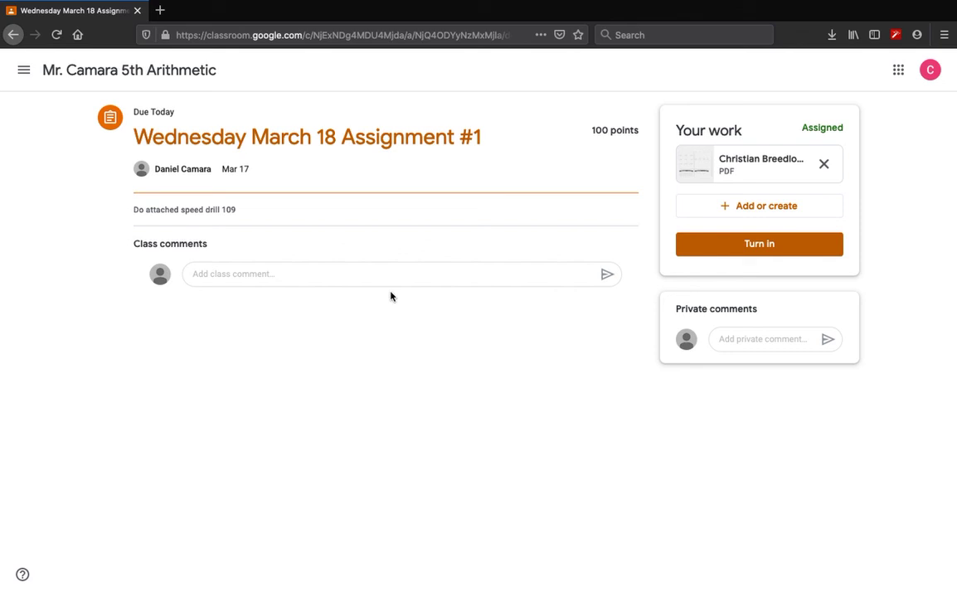
Return to the DocHub window with the annotated speed drill and its export options.
{"action": "key", "text": "ctrl+Left"}
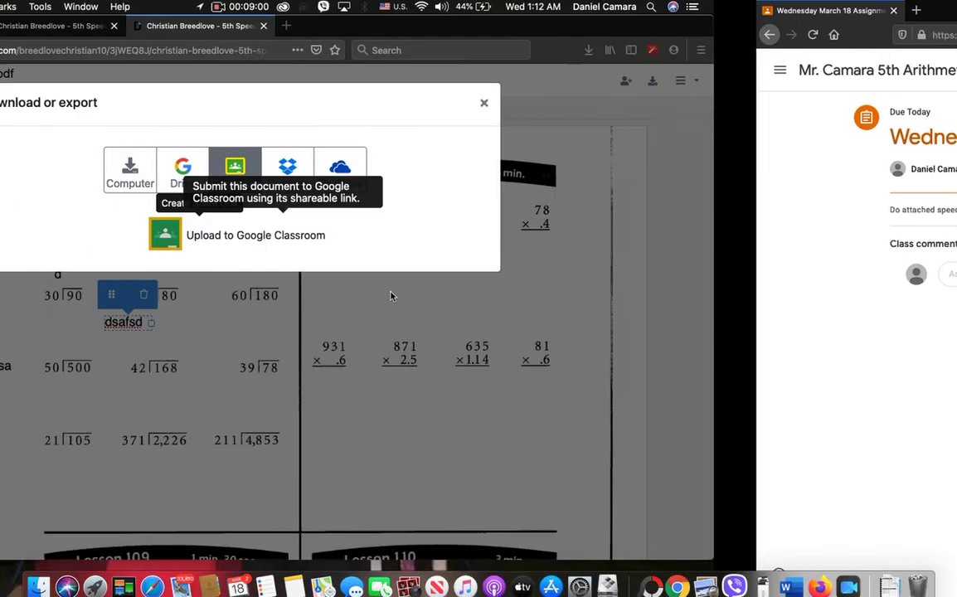